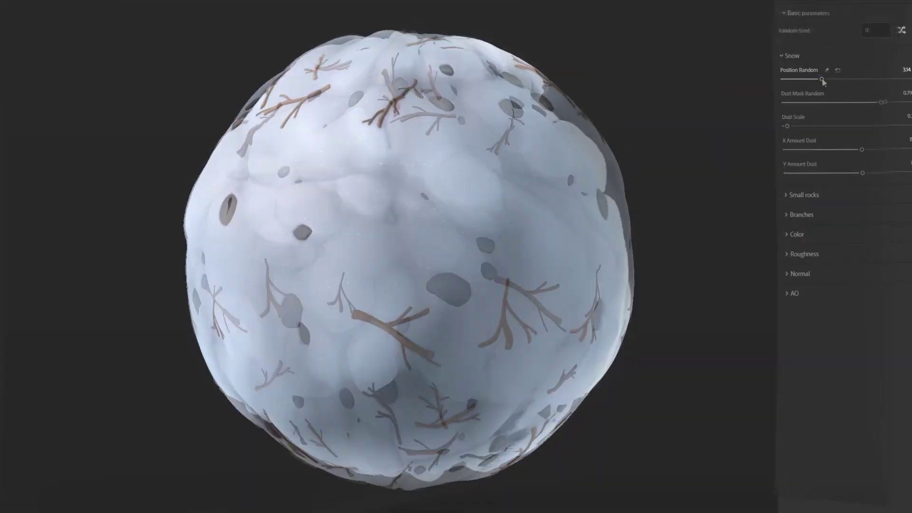
Re-randomize the small rock and branch positions on the preview sphere.
left_click_drag(822, 78, 840, 78)
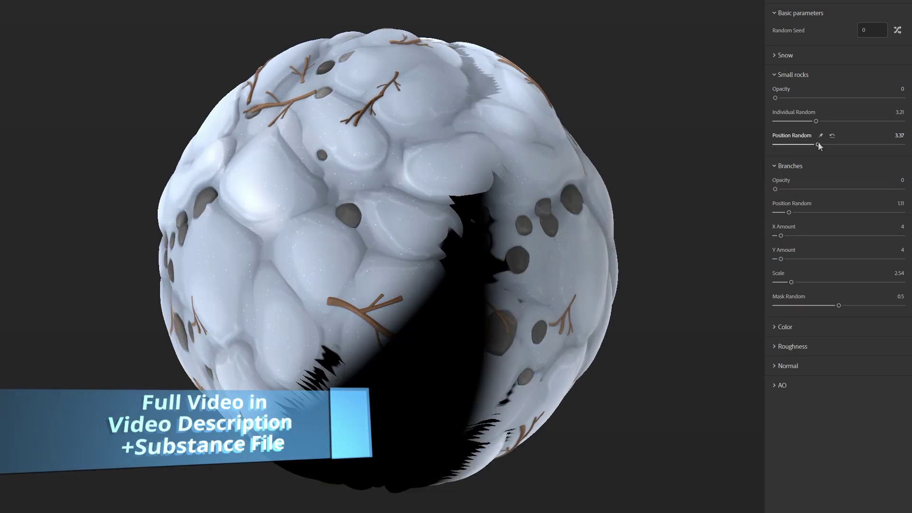
mouse_move(818, 144)
left_mouse_down()
mouse_move(833, 144)
mouse_move(789, 141)
left_mouse_up()
left_click(790, 75)
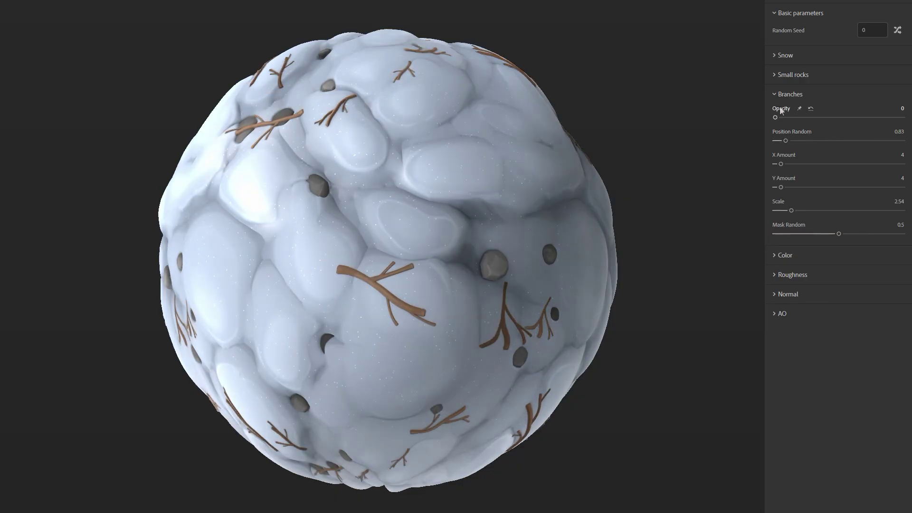
Tint the snow pale cyan and reset the highlight and curvature amounts to default.
left_click(790, 94)
left_click(785, 114)
left_click(890, 130)
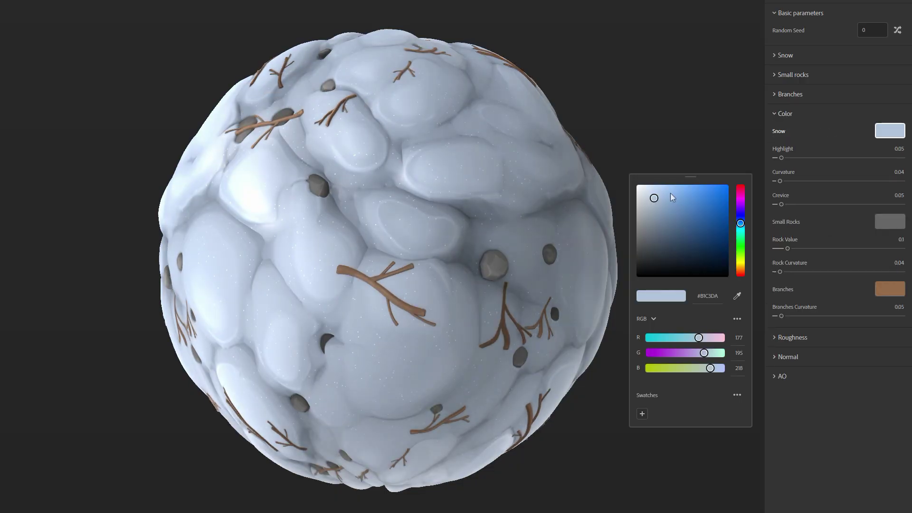
left_click_drag(740, 209, 741, 233)
left_click_drag(781, 158, 789, 180)
left_click(814, 148)
left_click(815, 172)
Give the small rocks a bluish tint and try a teal branch colour, then cancel it.
left_click(889, 221)
left_click(799, 250)
mouse_move(679, 218)
left_mouse_down()
mouse_move(740, 219)
mouse_move(740, 229)
left_mouse_up()
left_click(889, 289)
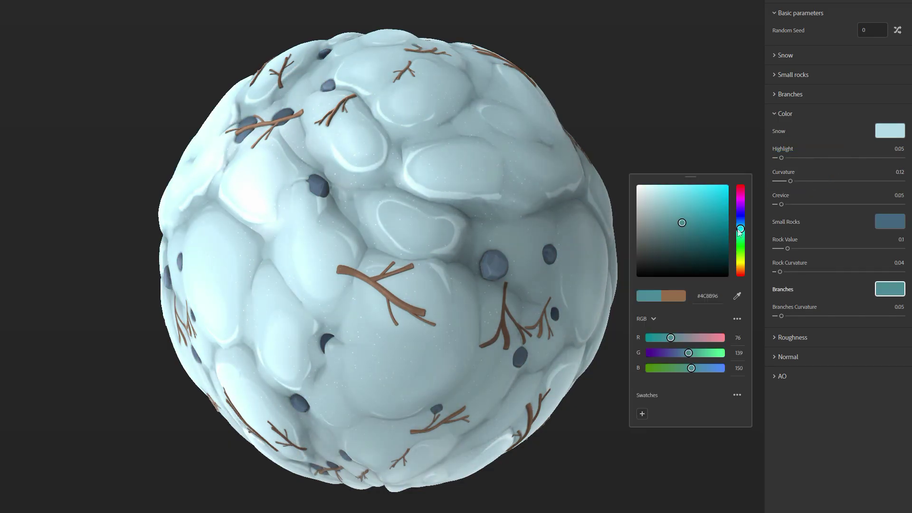
key("Escape")
left_click(785, 113)
left_click(792, 133)
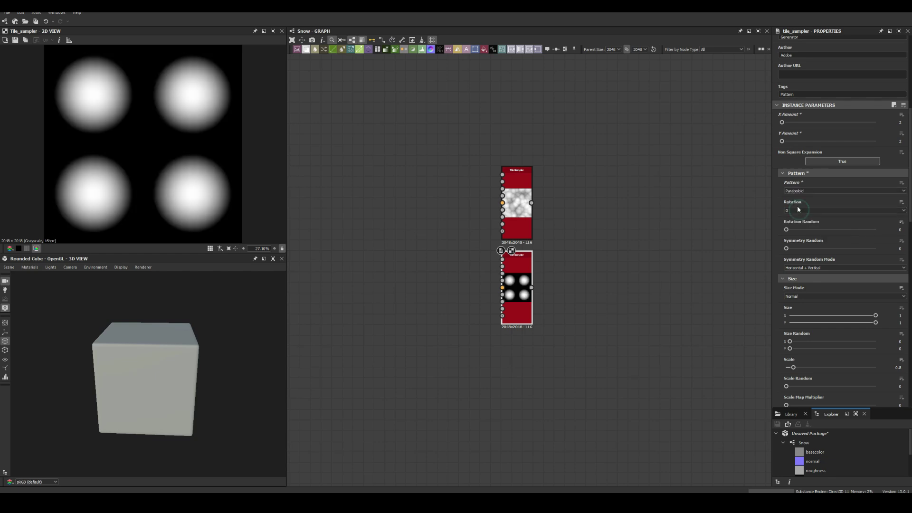
Multiply the two blob patterns, add Auto Levels, and lay out the duplicated blob variants.
left_click(790, 236)
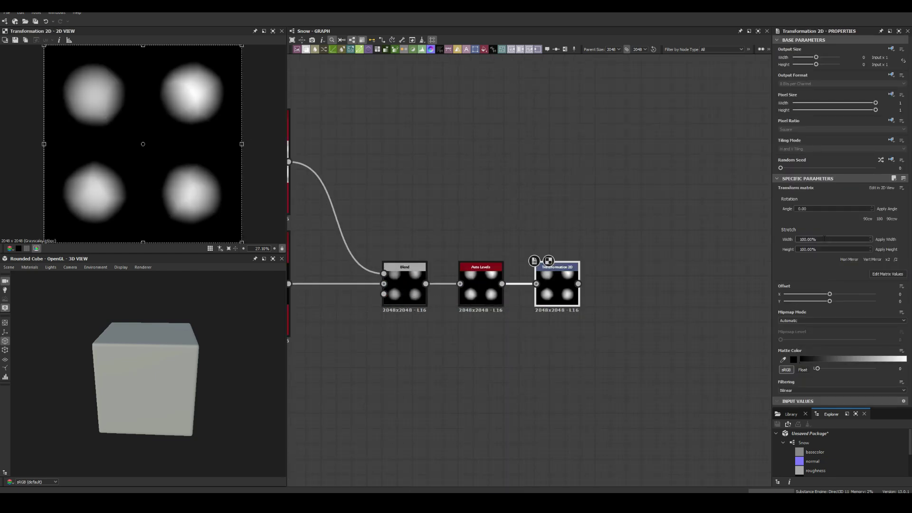
left_click(865, 296)
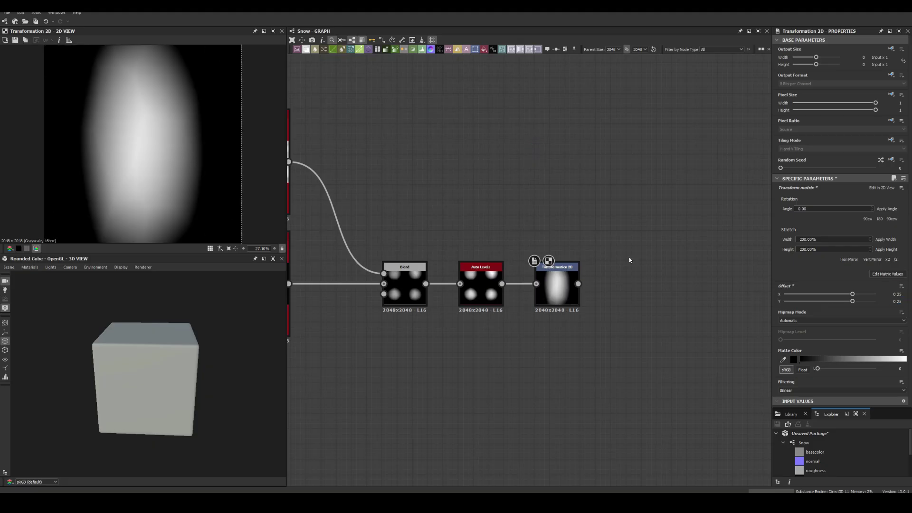
key("ctrl+z")
key("space")
left_click(570, 289)
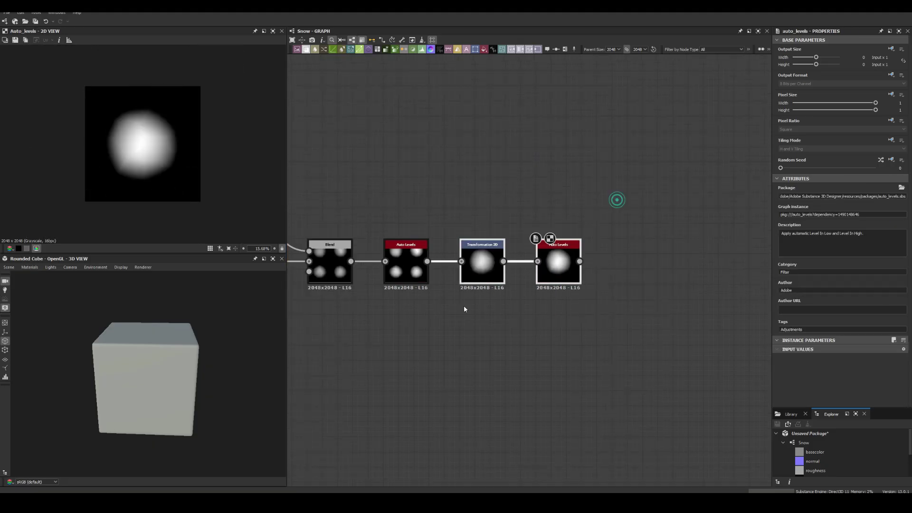
left_click(494, 266)
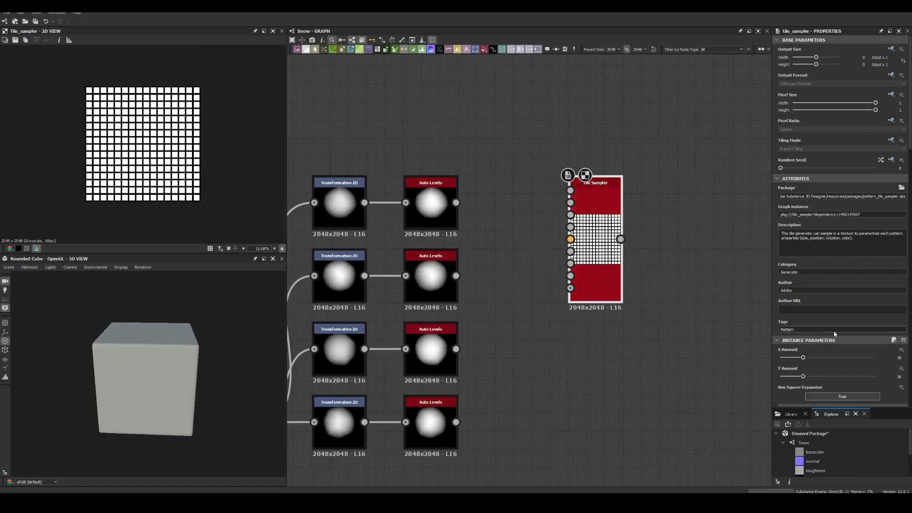
Feed the blob variants into a Tile Sampler and adjust its Scale and Rotation Random.
left_click(807, 297)
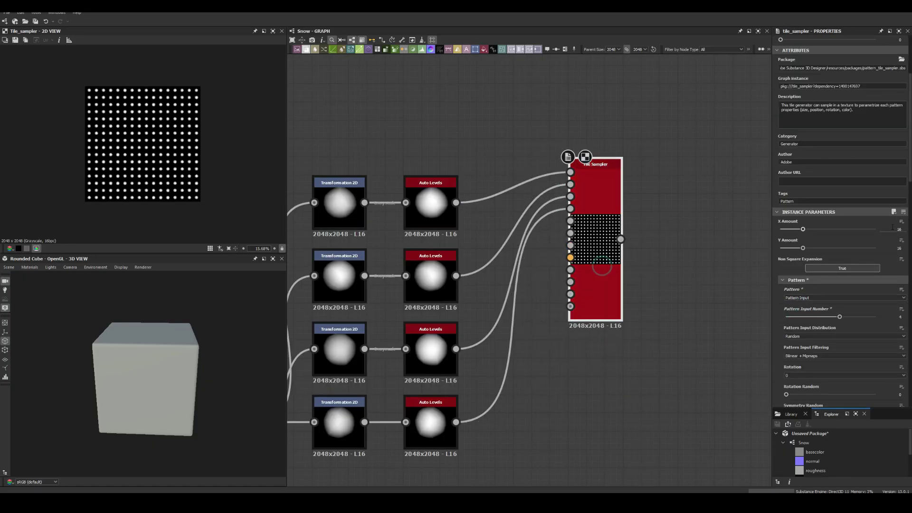
scroll(836, 237, "down", 10)
left_click_drag(795, 234, 813, 233)
scroll(805, 358, "up", 4)
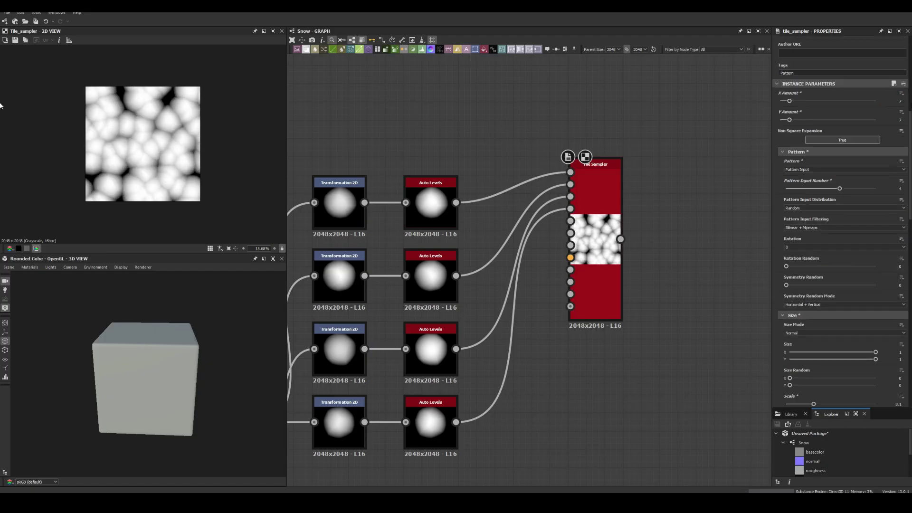
left_click_drag(802, 272, 810, 272)
scroll(810, 275, "down", 5)
left_click_drag(786, 282, 823, 281)
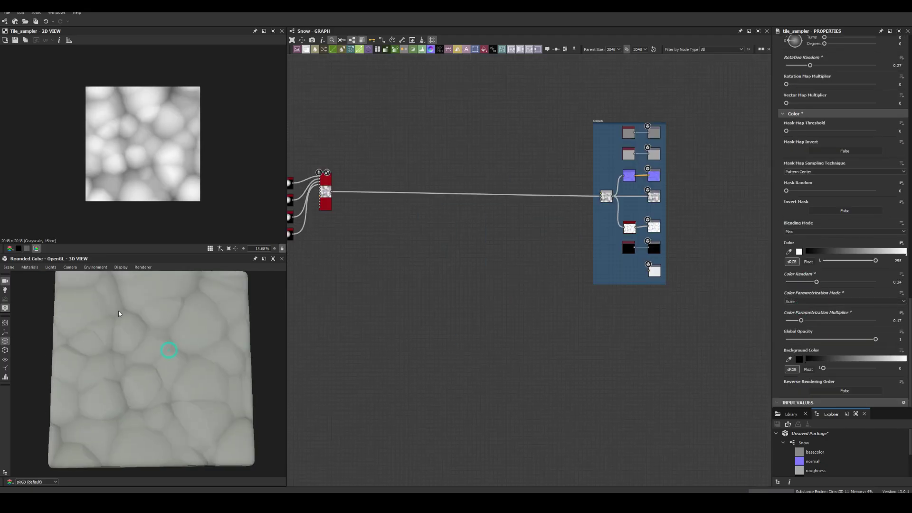
Darken the blob with the gradient using Min blending and raise the lumps' Size Random.
scroll(838, 190, "up", 10)
scroll(220, 407, "down", 3)
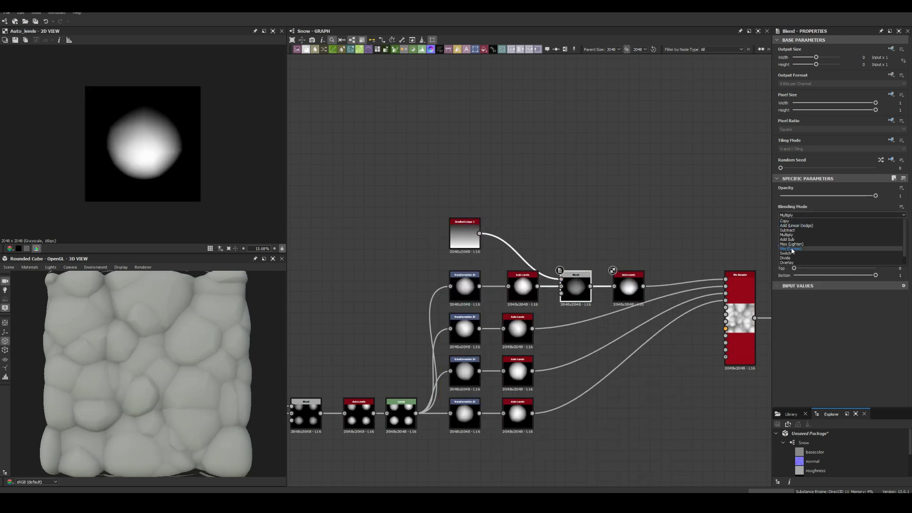
left_click(791, 249)
left_click(827, 196)
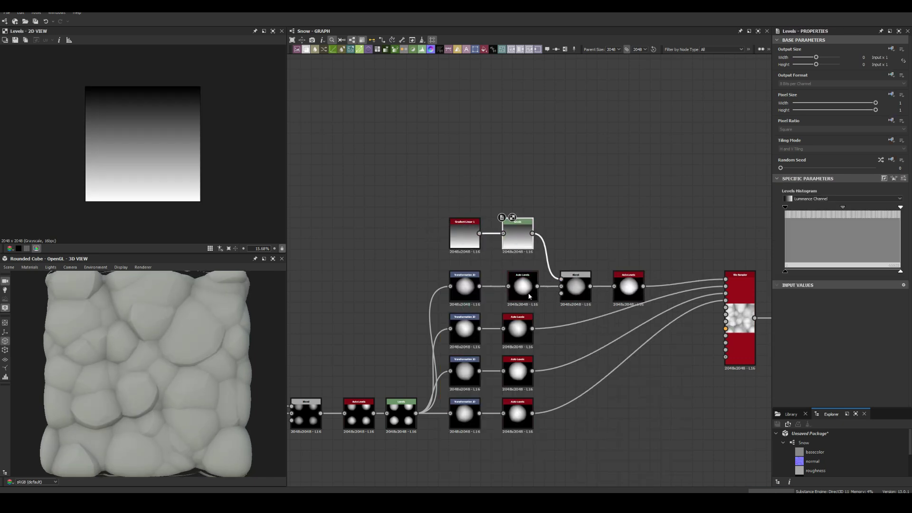
left_click(579, 290)
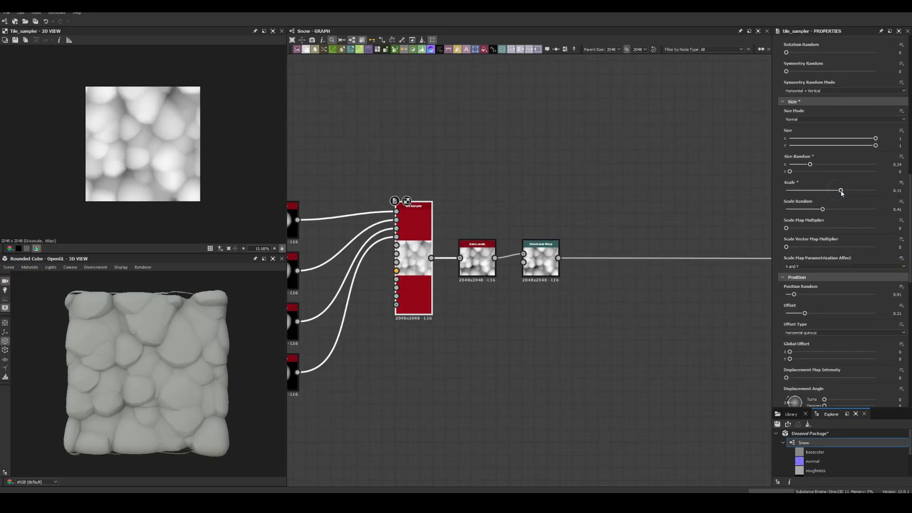
left_click_drag(811, 170, 835, 173)
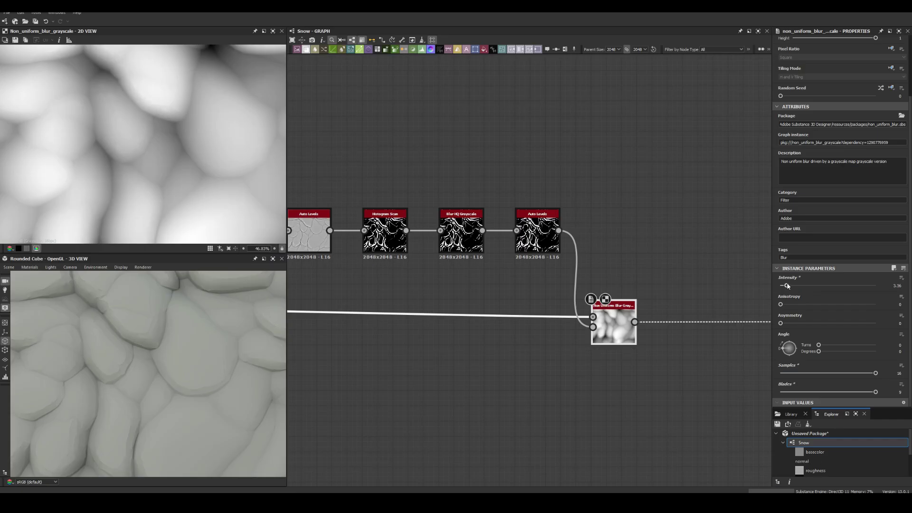
Reduce the Blur HQ intensity, set the warp angle to -90°, and check the Non Uniform Blur on the cube.
left_click(442, 214)
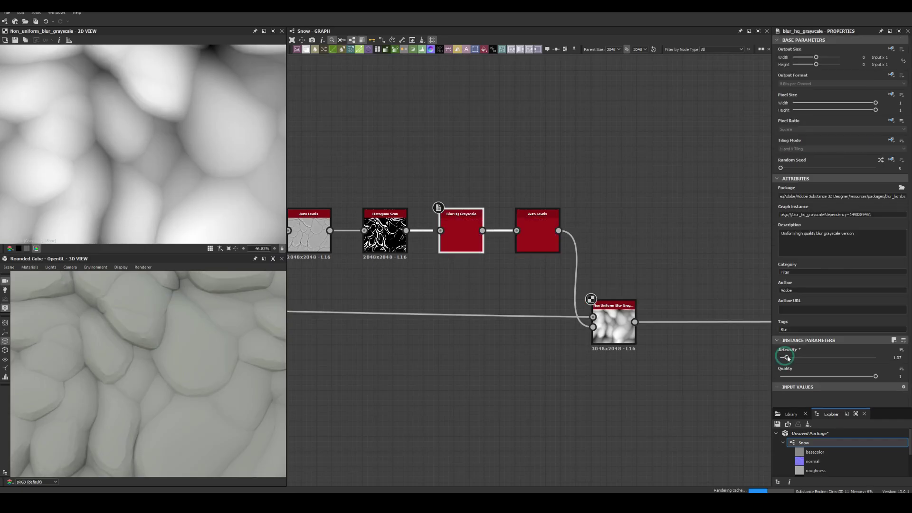
left_click_drag(157, 357, 138, 366)
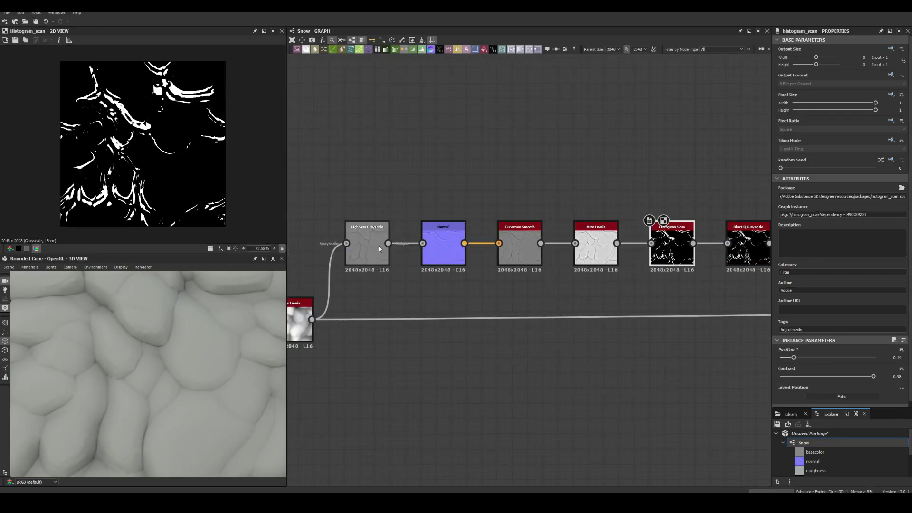
left_click(568, 277)
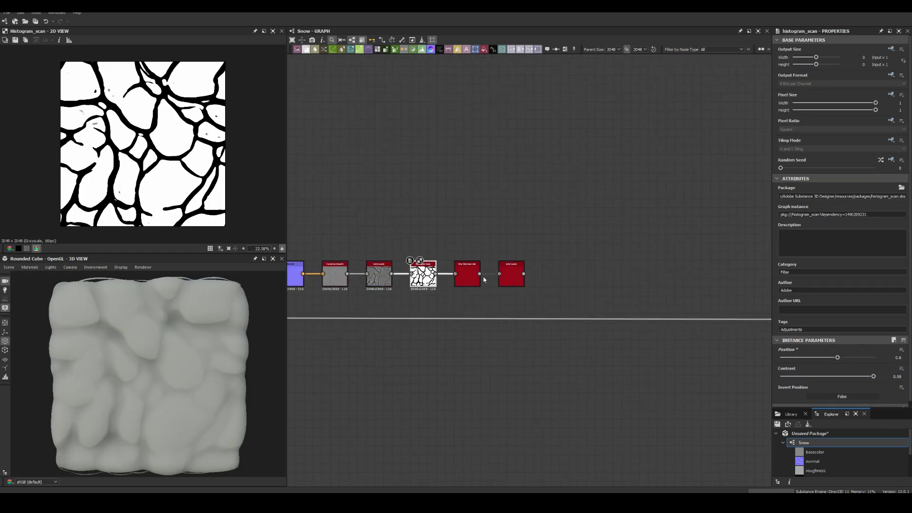
left_click_drag(789, 223, 791, 232)
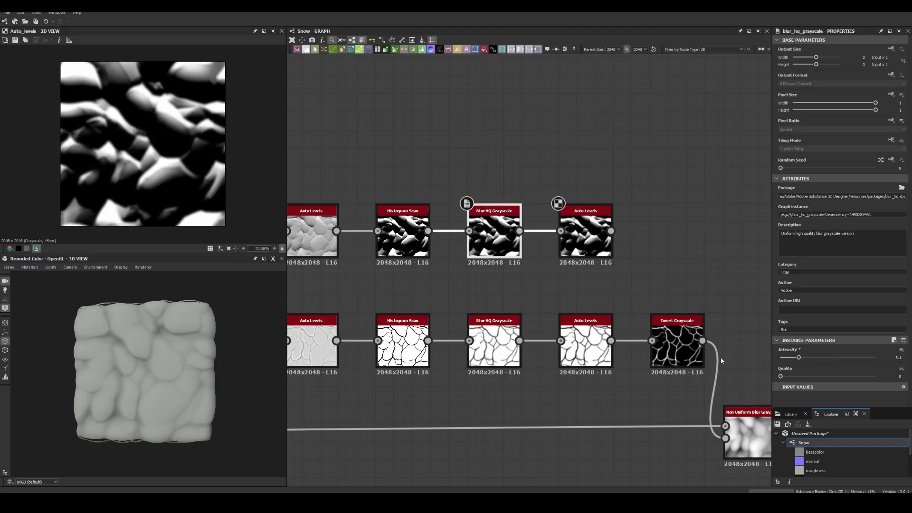
left_click(593, 418)
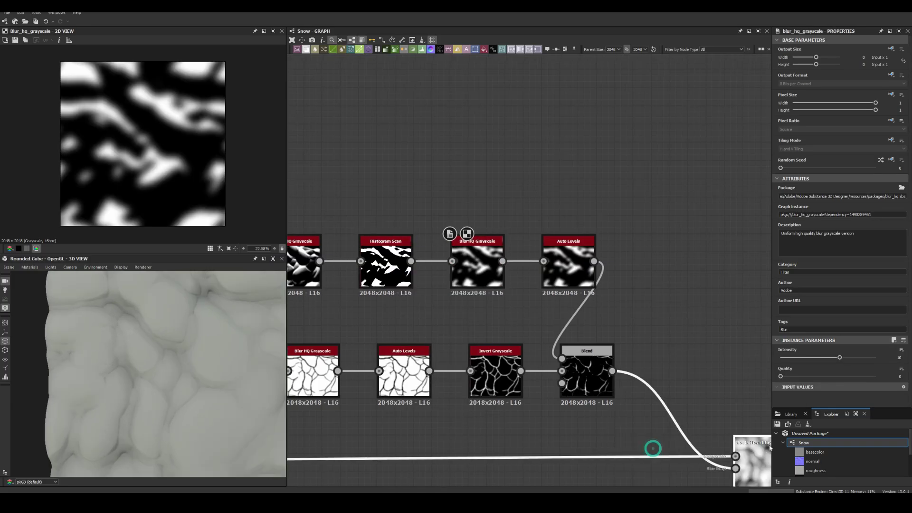
left_click(679, 360)
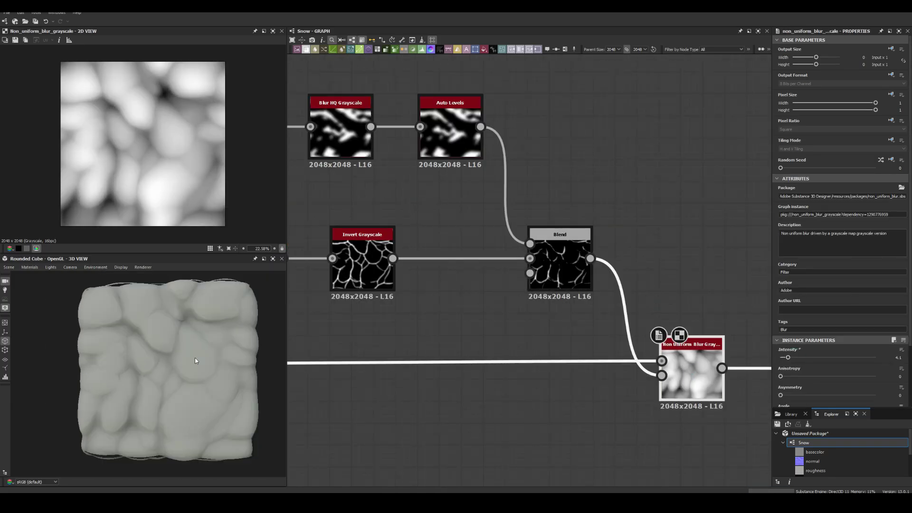
scroll(181, 336, "up", 3)
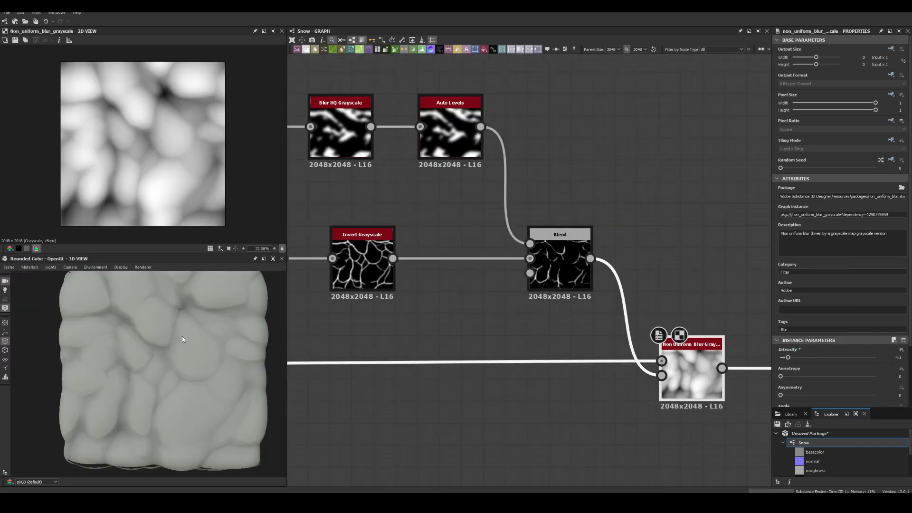
scroll(210, 389, "up", 3)
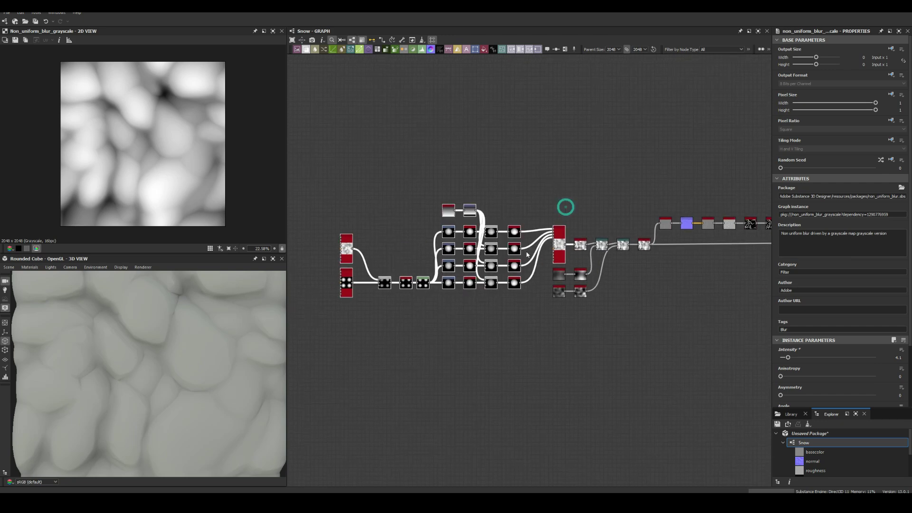
Wire the blob variants into the Tile Sampler's pattern inputs.
middle_click_drag(527, 255, 660, 418)
left_click(440, 188)
scroll(626, 214, "down", 2)
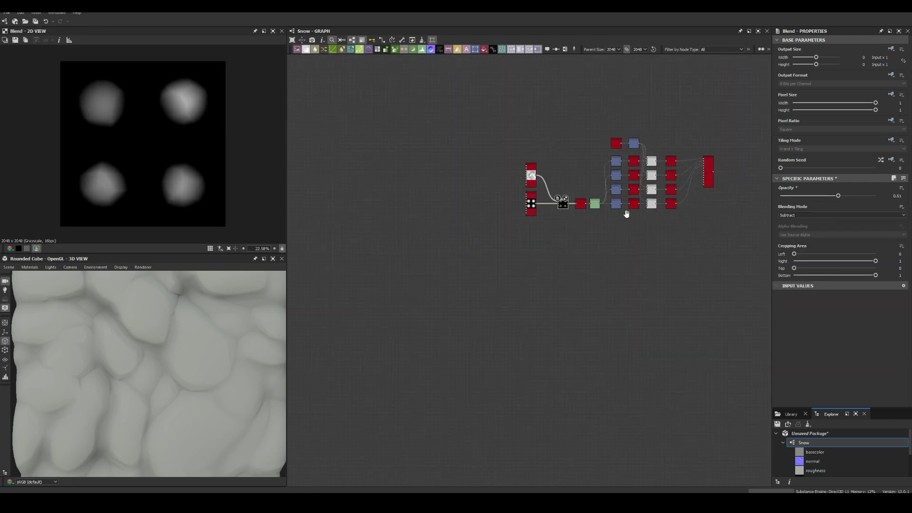
middle_click_drag(626, 213, 617, 437)
left_click(371, 163)
left_click_drag(407, 142, 473, 184)
left_click(509, 306)
scroll(513, 212, "up", 3)
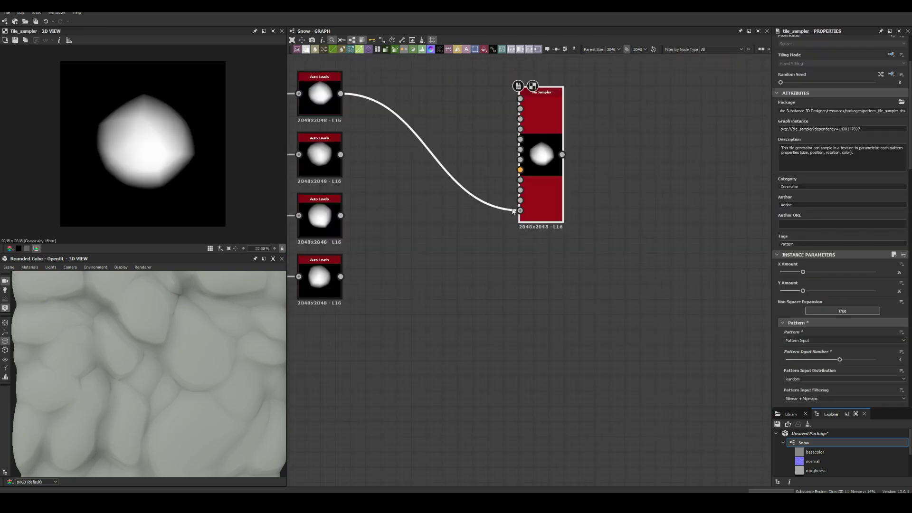
left_click_drag(513, 211, 520, 99)
left_click_drag(341, 154, 519, 109)
left_click_drag(340, 276, 520, 118)
left_click_drag(542, 93, 450, 78)
Scatter fewer, larger blobs at random positions and sizes, followed by an Auto Levels node.
scroll(836, 285, "down", 10)
left_click_drag(786, 337, 801, 336)
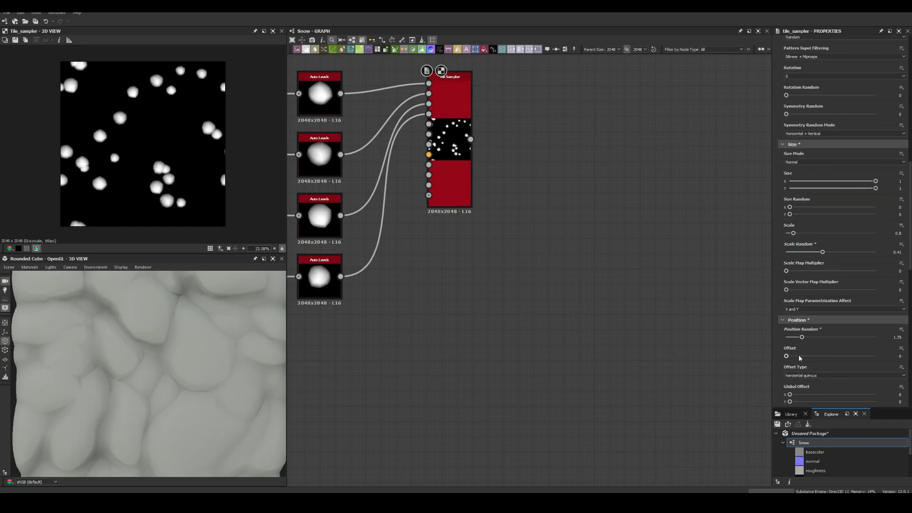
scroll(804, 298, "up", 5)
left_click_drag(807, 142, 836, 142)
key("space")
type("auto levels")
key("Return")
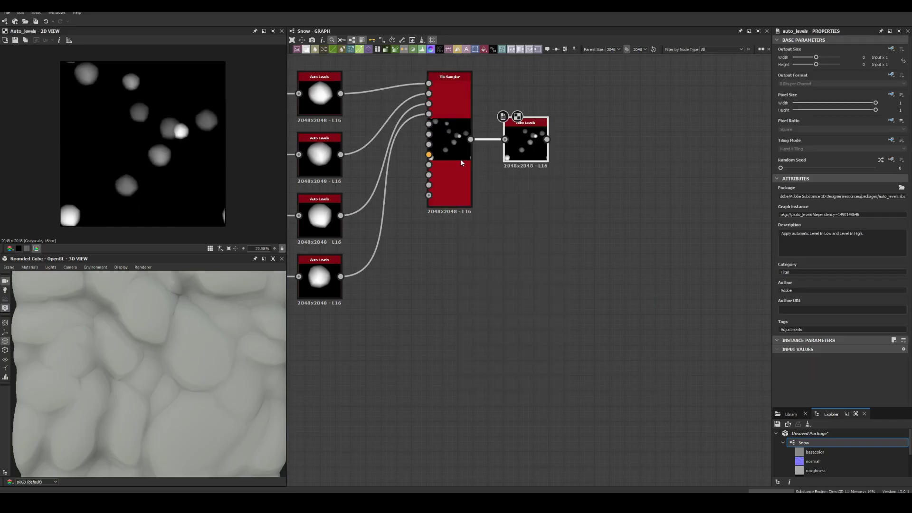
middle_click_drag(569, 143, 516, 259)
Add Blur HQ Grayscale and Histogram Scan nodes, and insert a dot on the top wire.
key("space")
type("blur hq")
key("Return")
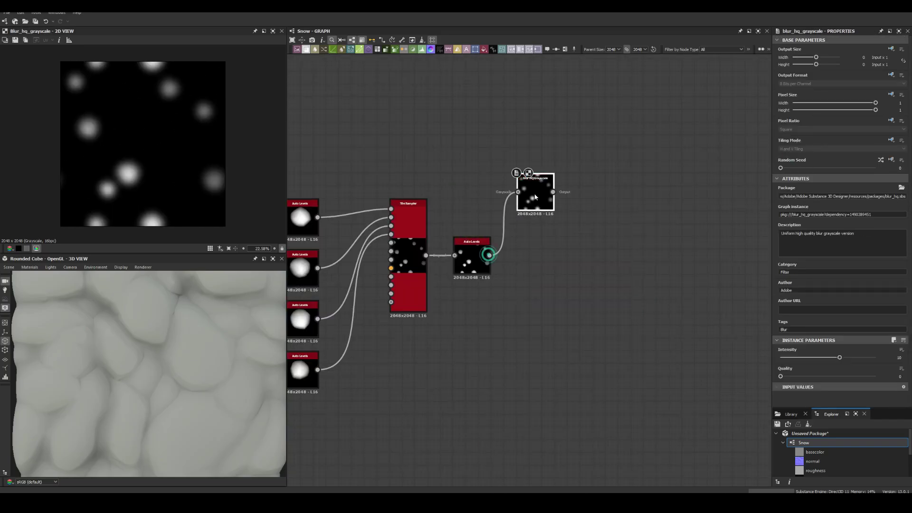
key("space")
type("histogram scan")
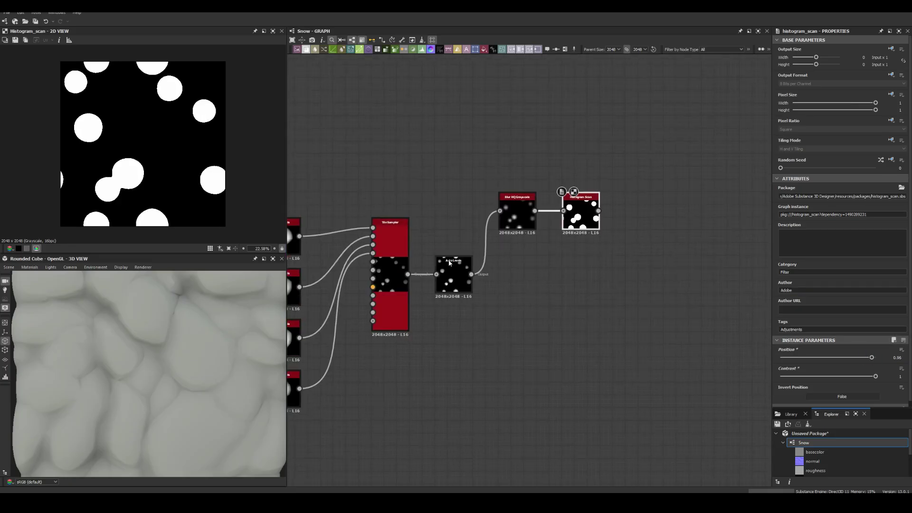
middle_click_drag(576, 189, 475, 237)
scroll(475, 237, "up", 3)
left_click(518, 237, "alt")
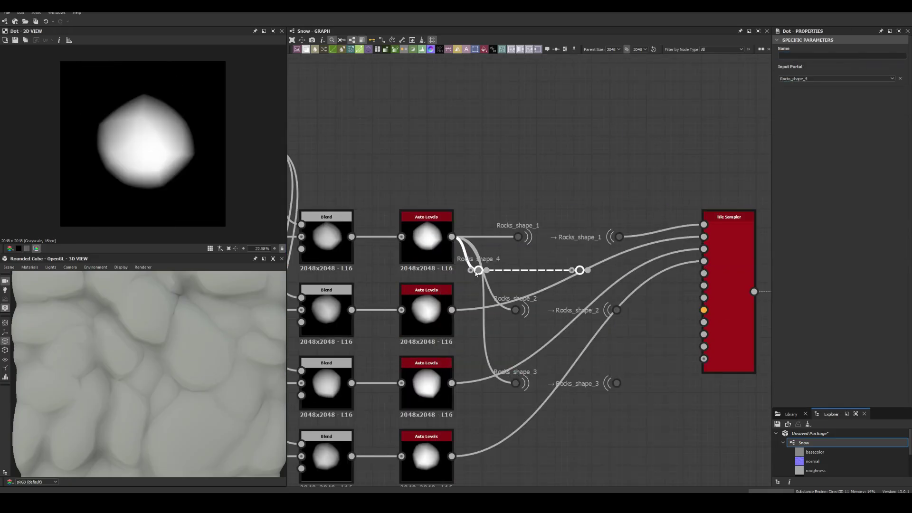
Connect Rocks_shape_4 and the inverted mask to the Tile Sampler, keeping the mask threshold unchanged.
middle_click_drag(627, 315, 520, 325)
left_click(601, 274)
scroll(601, 274, "down", 3)
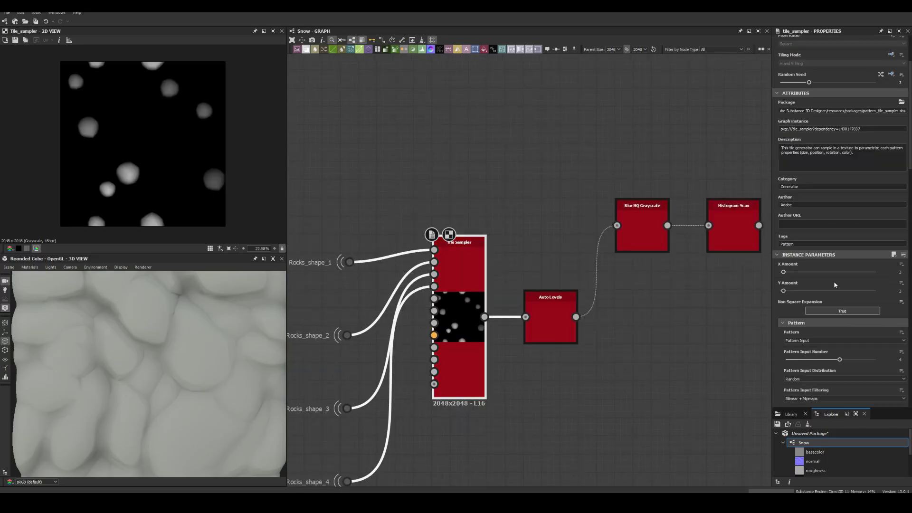
scroll(834, 280, "down", 5)
left_click_drag(883, 317, 835, 317)
key("ctrl+z")
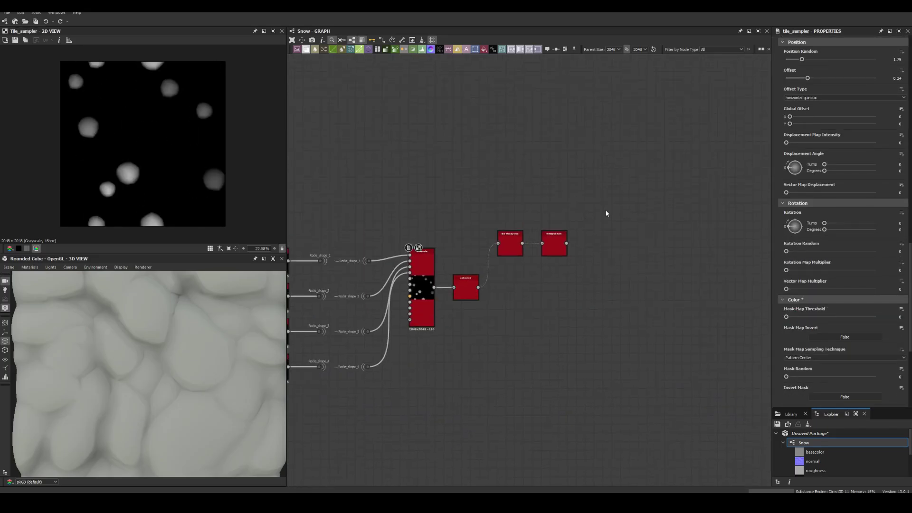
scroll(604, 212, "up", 3)
left_click_drag(403, 429, 418, 290)
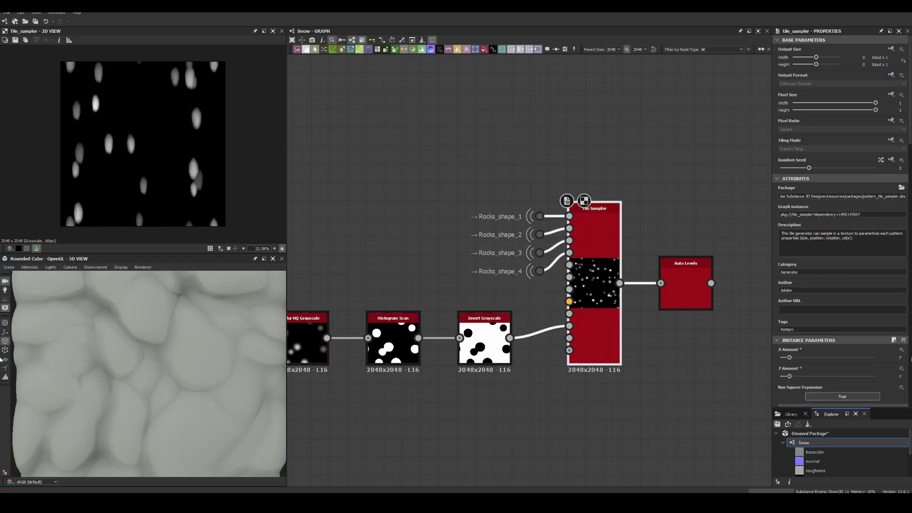
scroll(435, 268, "down", 5)
Add a Blend node after Auto Levels and preview the height mask result.
left_click_drag(341, 317, 527, 324)
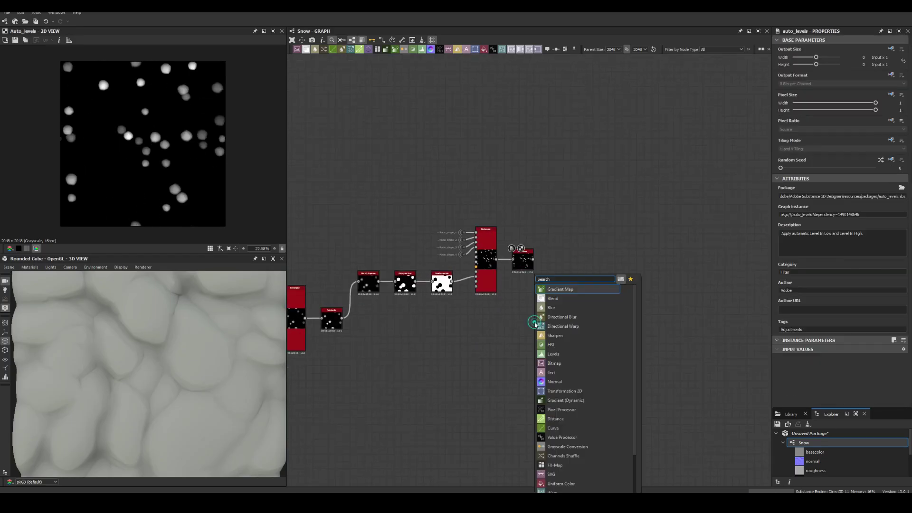
left_click(551, 285)
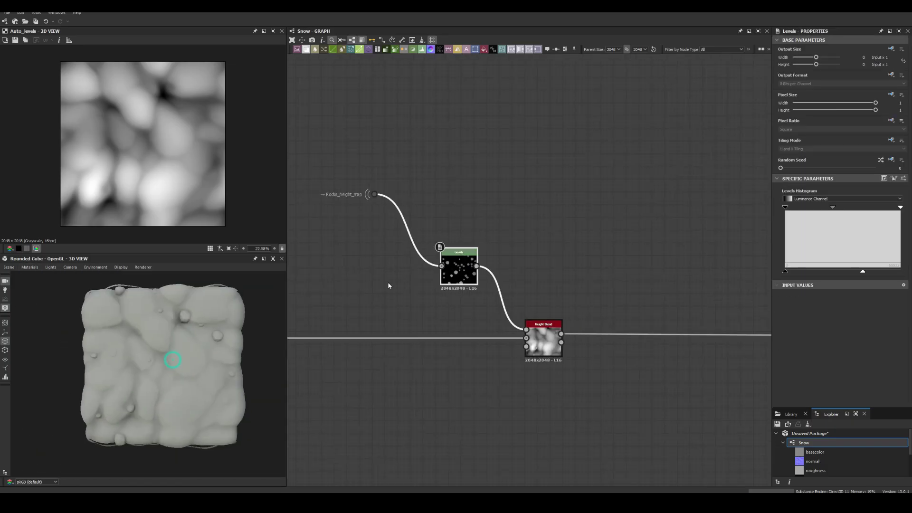
double_click(497, 283)
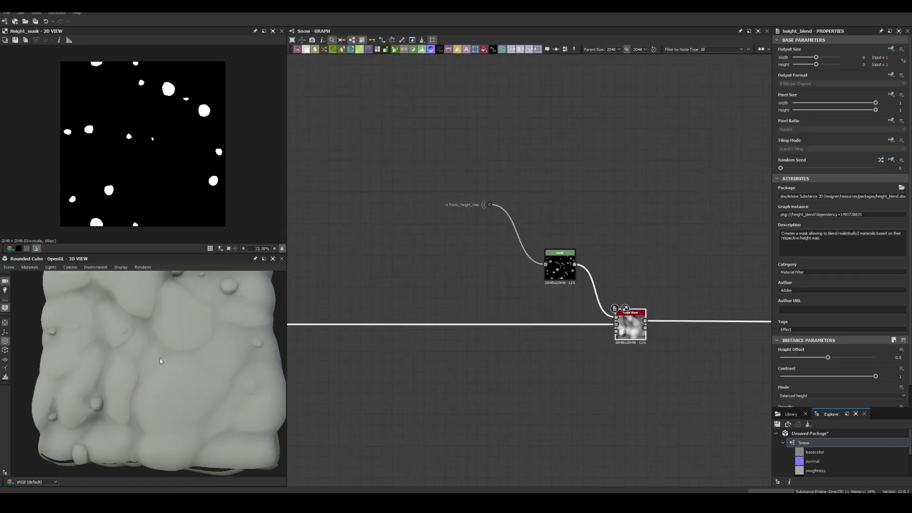
scroll(185, 366, "up", 5)
Add a Histogram Scan off the rock height map, raise its contrast, and add a Blend node.
left_click(559, 266)
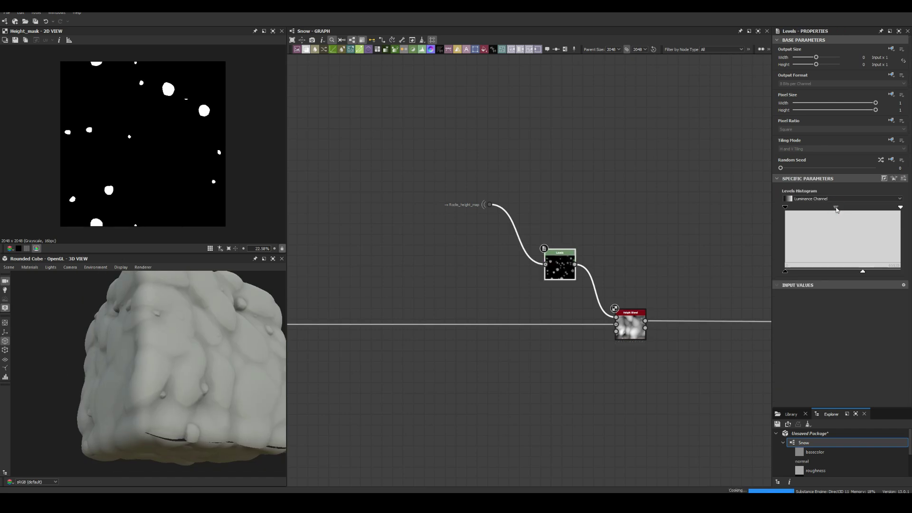
scroll(438, 315, "up", 2)
left_click_drag(391, 233, 429, 212)
left_click(458, 228)
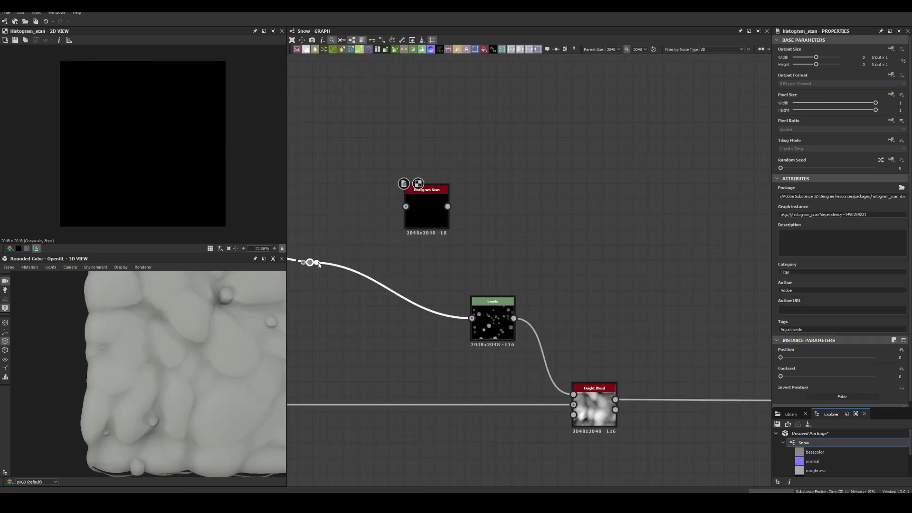
left_click_drag(790, 376, 875, 383)
key("b")
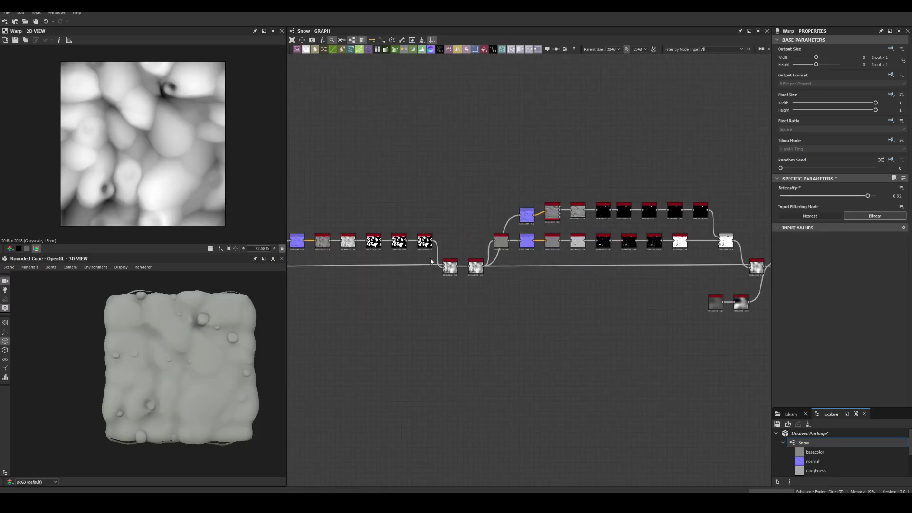
Thin the cracks with Histogram Scan position 0.26 and insert a lower-intensity Directional Warp.
left_click(399, 201)
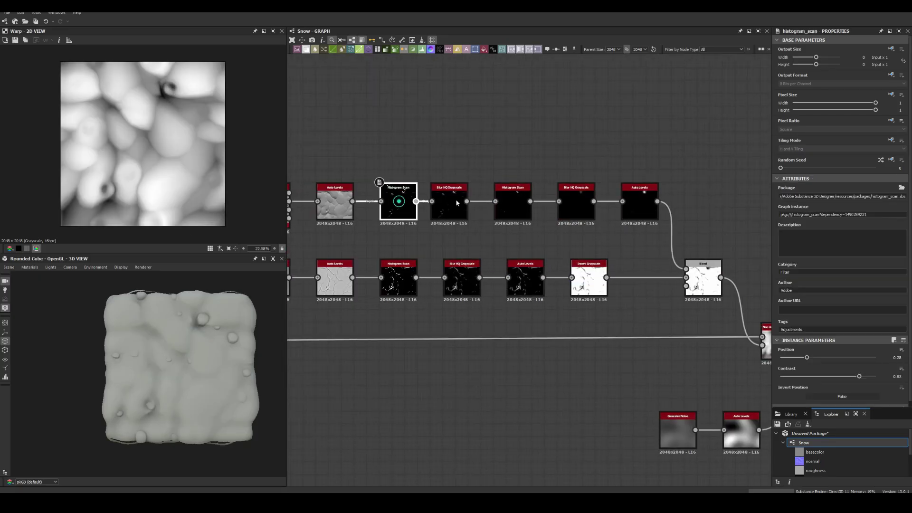
left_click_drag(811, 356, 805, 356)
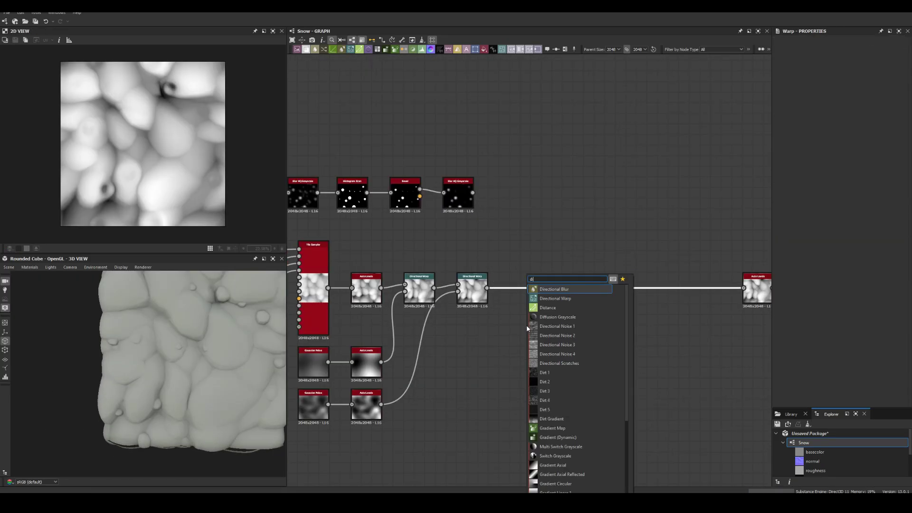
left_click(555, 298)
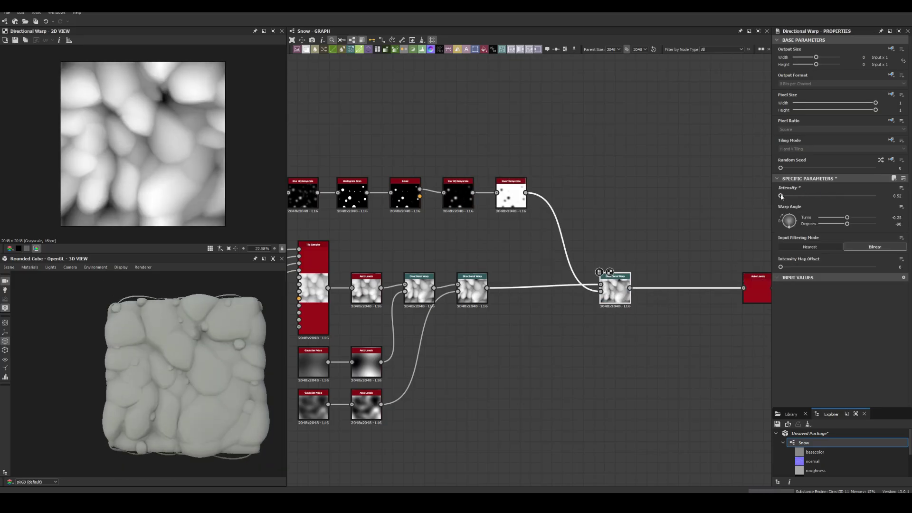
left_click_drag(828, 195, 799, 197)
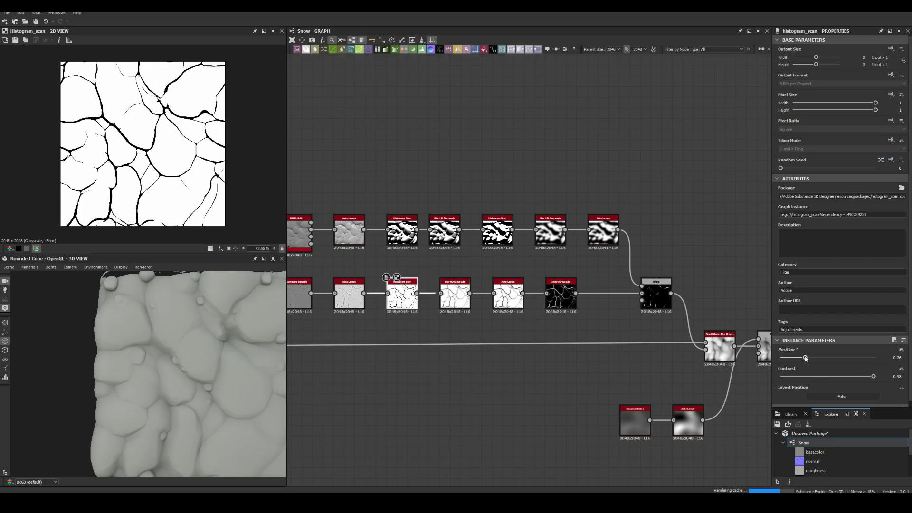
left_click(719, 346)
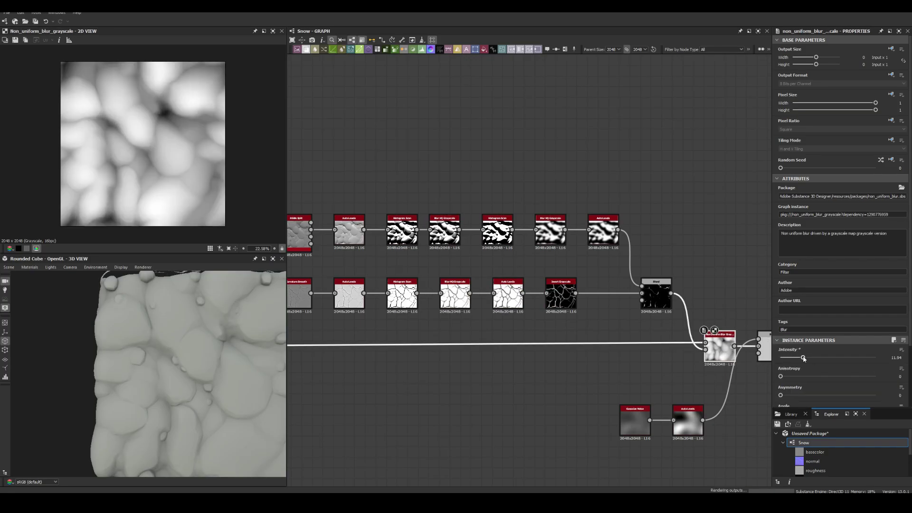
scroll(765, 327, "up", 3)
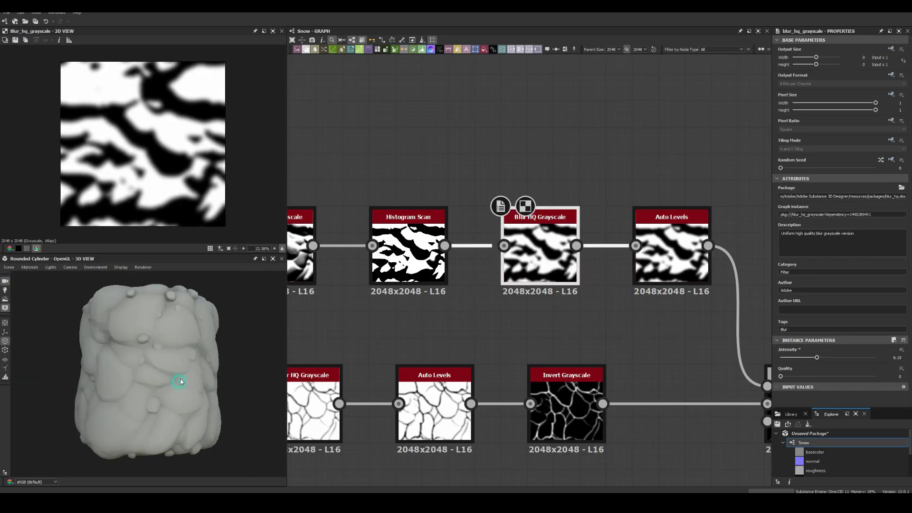
scroll(593, 288, "down", 5)
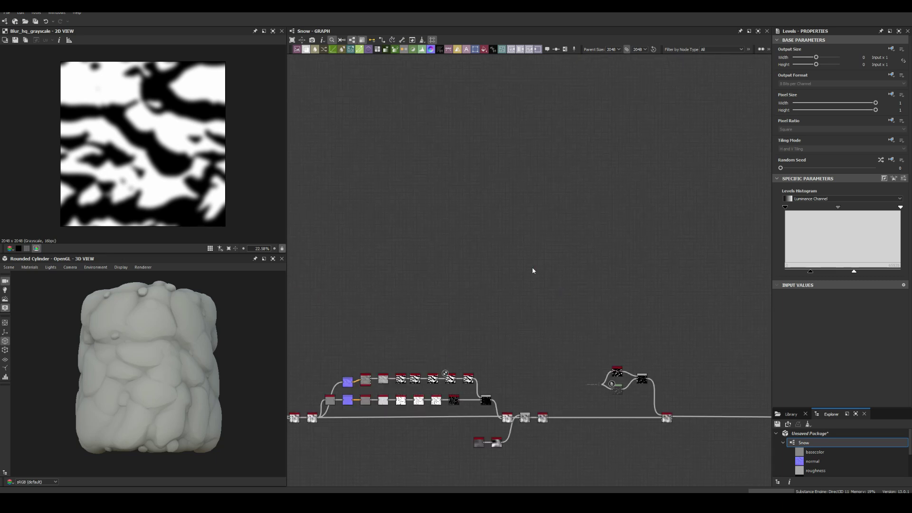
Add a Shape bar with Size Y 0.66 and wire the blurred gradient into a Directional Warp.
key("space")
type("shape")
key("Return")
type("0.66")
key("Return")
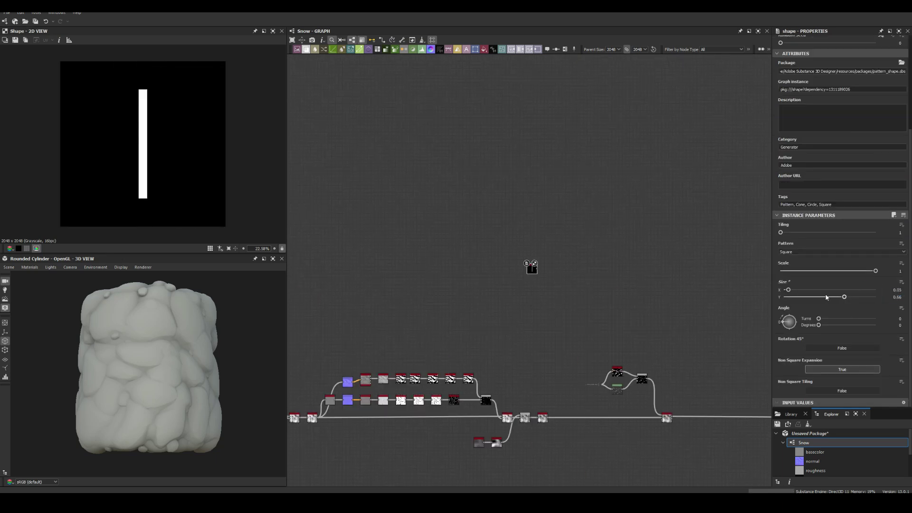
scroll(531, 261, "up", 5)
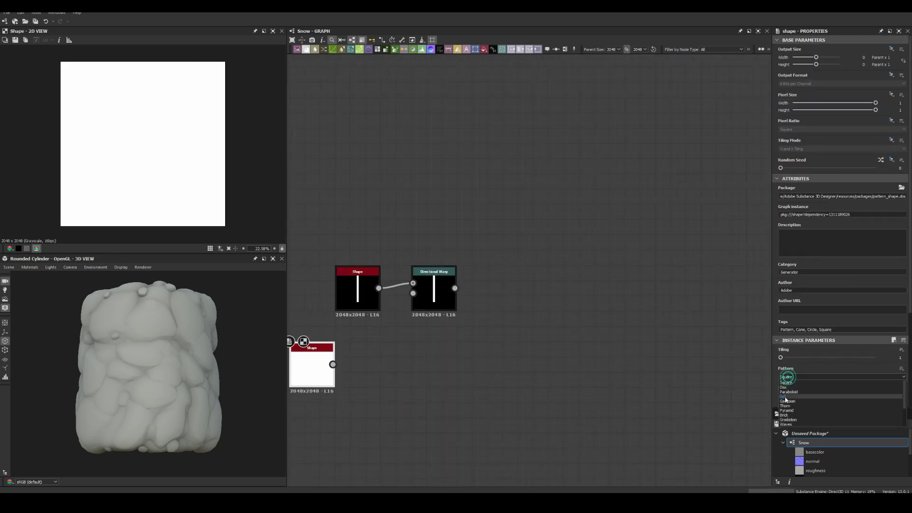
left_click_drag(378, 349, 413, 293)
left_click(439, 296)
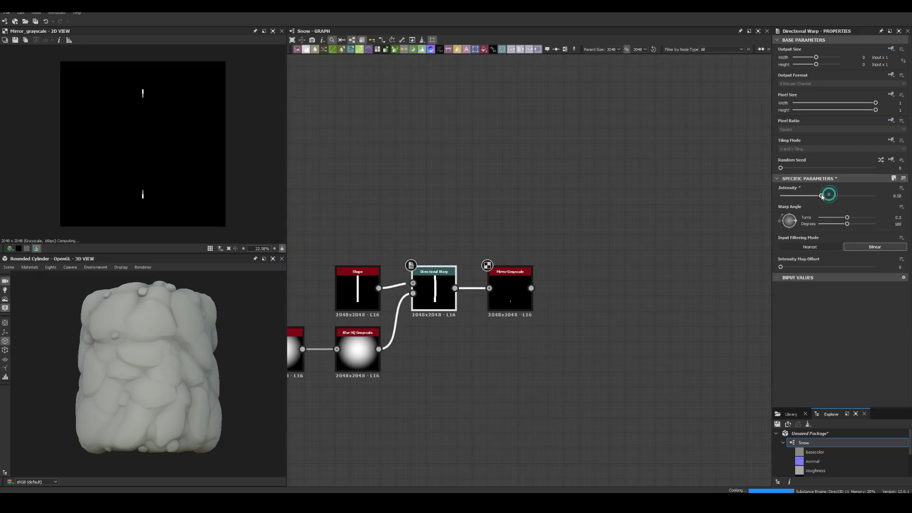
left_click(427, 283)
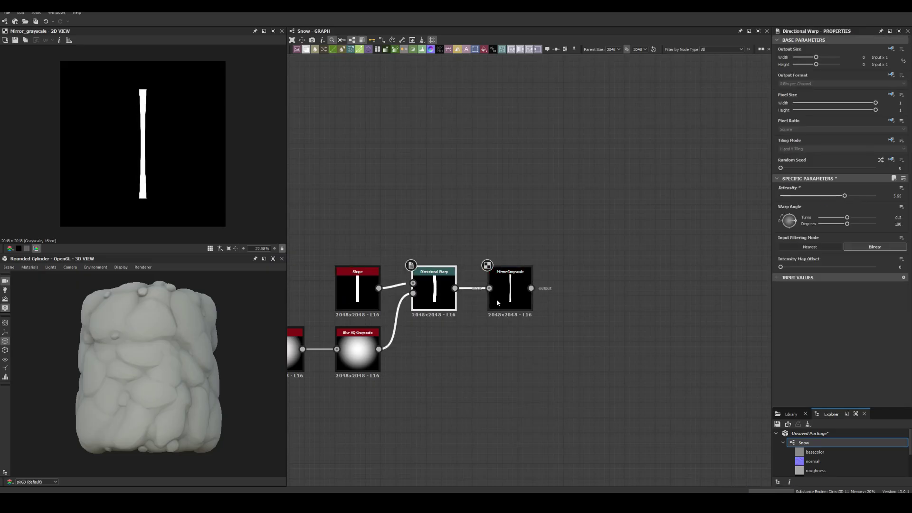
Chain Edge Detect, Blend, Non Uniform Blur Grayscale and Levels nodes after the Mirror.
key("space")
type("edge detect")
key("Return")
key("space")
type("blend")
key("Return")
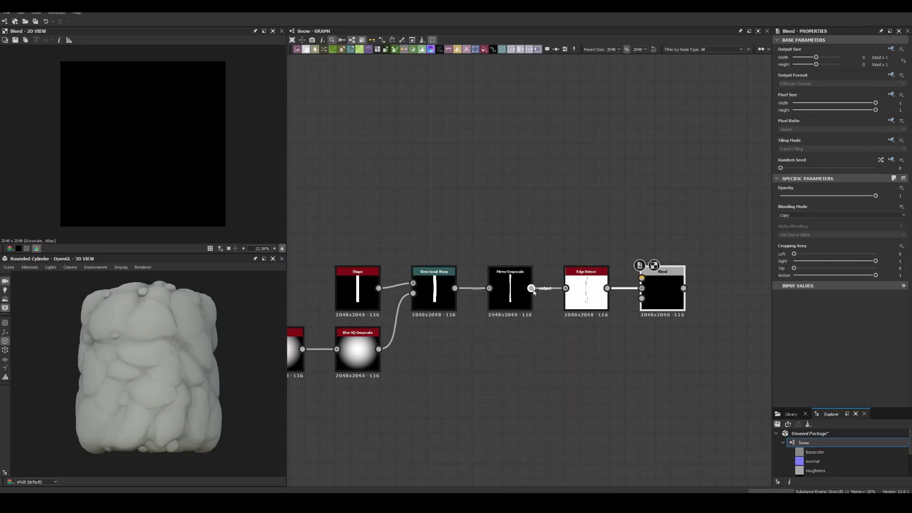
key("space")
type("non uniform blur")
key("Return")
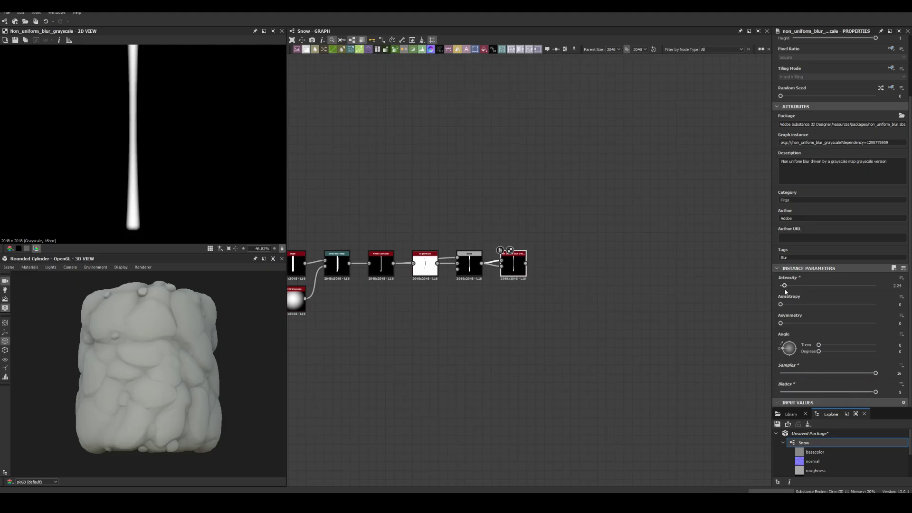
key("space")
type("levels")
key("Return")
Add a Shape, Transformation 2D and Max-mode Blend for the side-twig copy.
key("space")
type("shape")
key("Return")
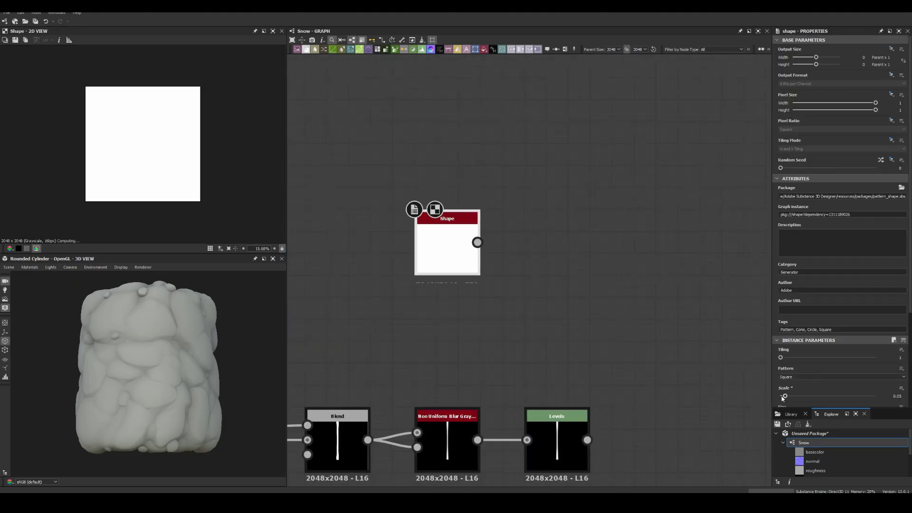
key("space")
type("transformation")
key("Return")
key("space")
type("blend")
key("Return")
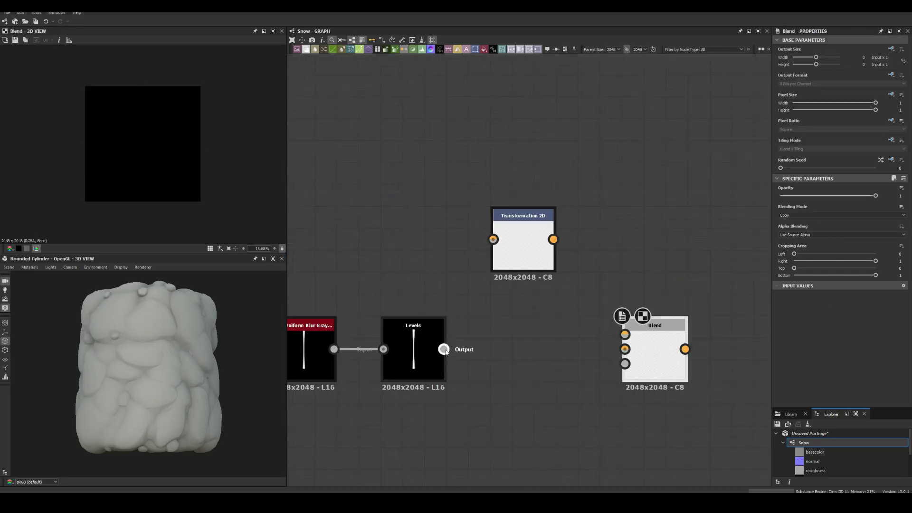
left_click_drag(499, 220, 499, 264)
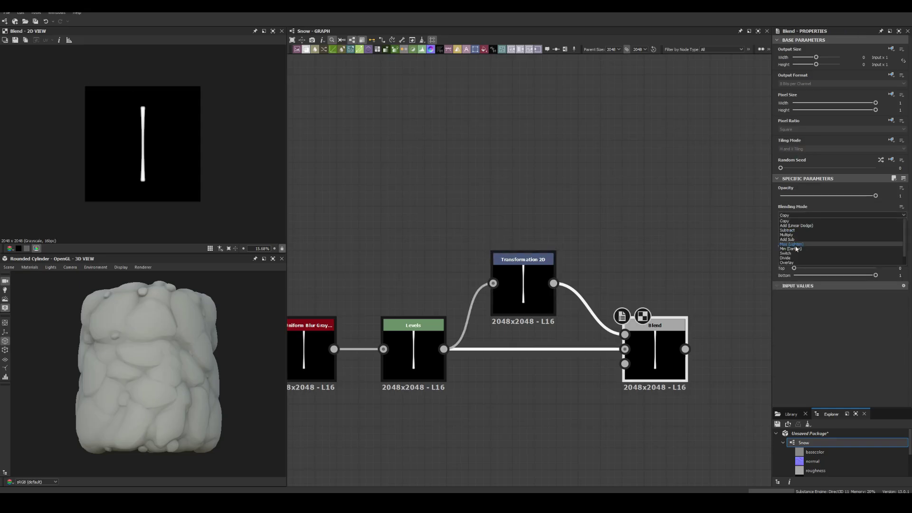
left_click(797, 249)
Insert Levels after the Transformation 2D and angle the copies into side branches.
left_click(522, 285)
key("space")
type("levels")
key("Return")
scroll(494, 298, "down", 2)
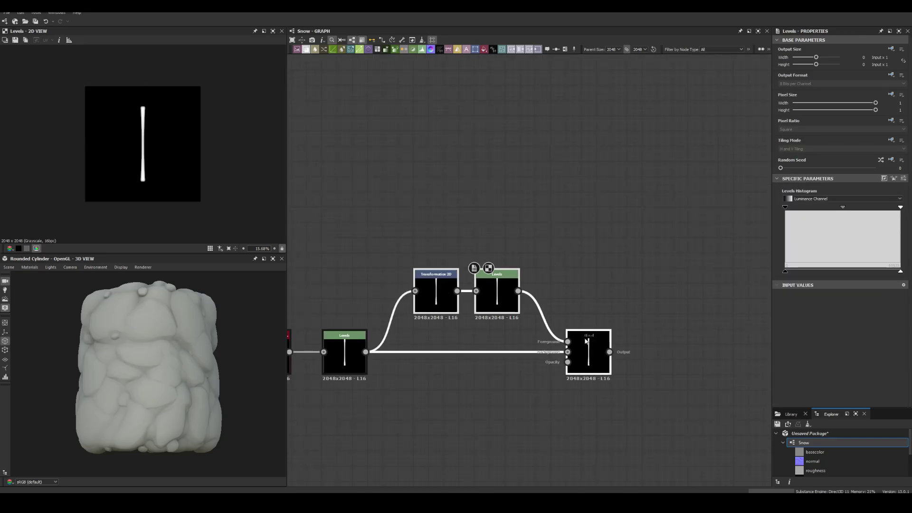
left_click_drag(263, 165, 200, 124)
scroll(167, 126, "up", 3)
left_click(494, 285)
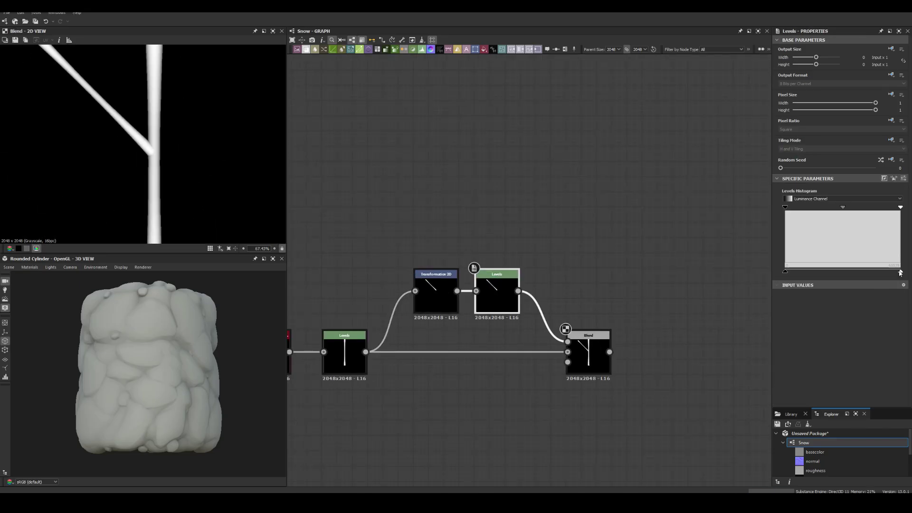
left_click(436, 233)
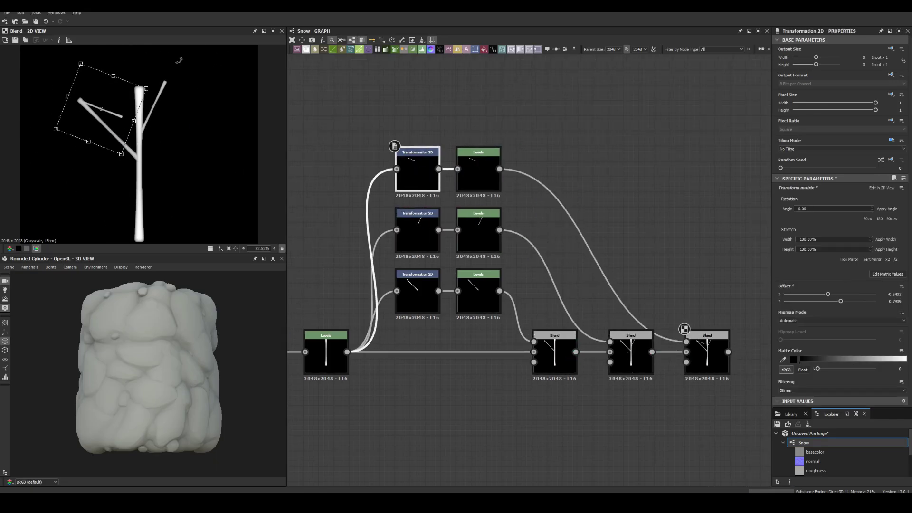
Paste a copy of the Transformation 2D/Levels/Blend branch group.
scroll(97, 126, "up", 5)
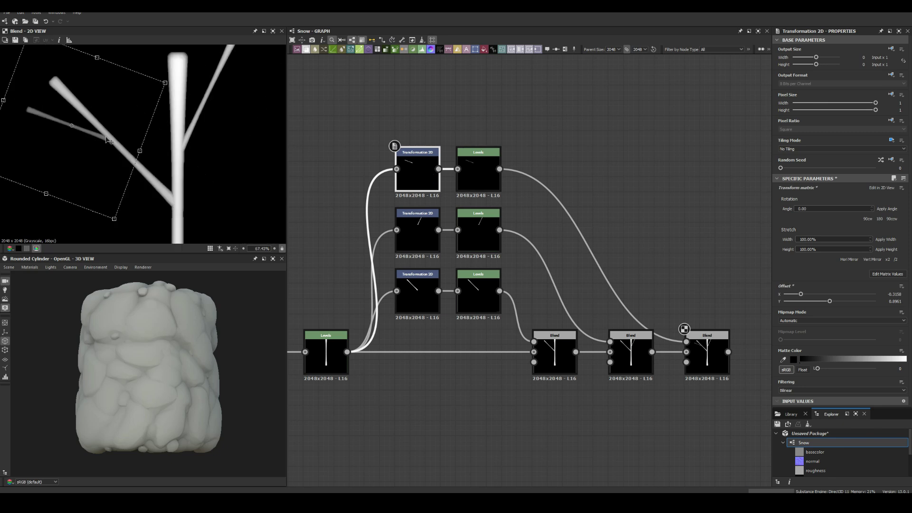
scroll(109, 140, "down", 3)
scroll(449, 251, "down", 5)
scroll(450, 251, "up", 3)
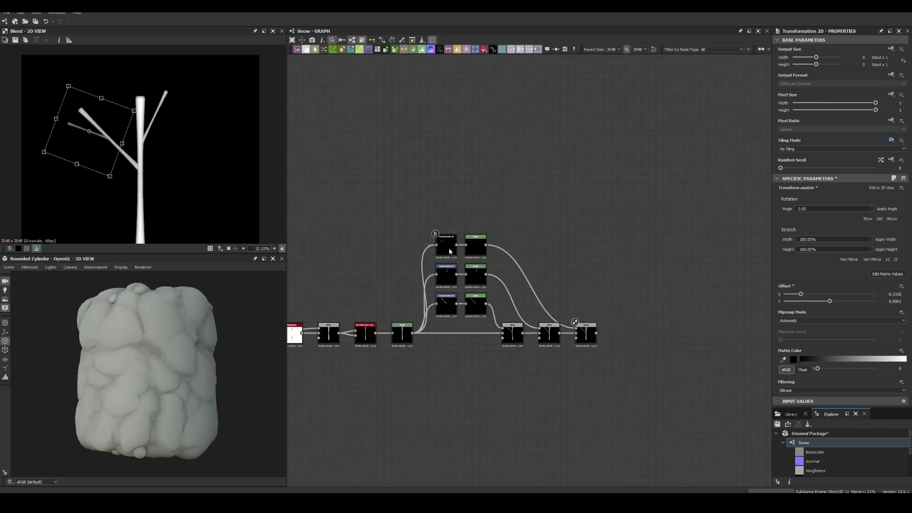
key("ctrl+v")
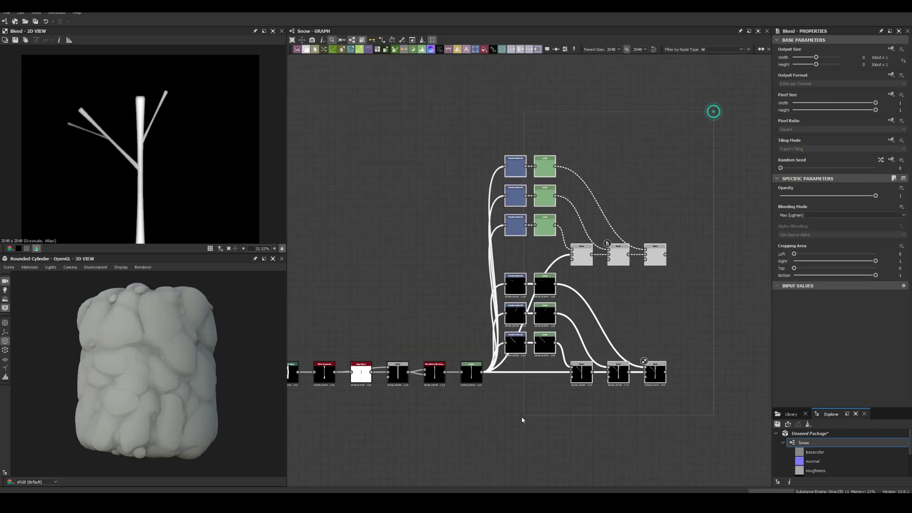
Add a Branch_shape relay dot on the Levels output and offset the new twig left of the trunk.
scroll(517, 383, "up", 3)
left_click(516, 379)
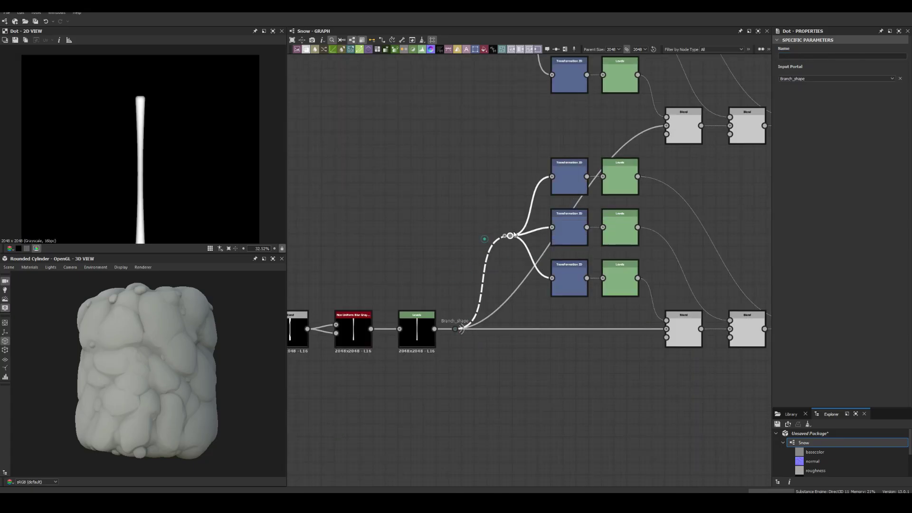
scroll(513, 234, "down", 2)
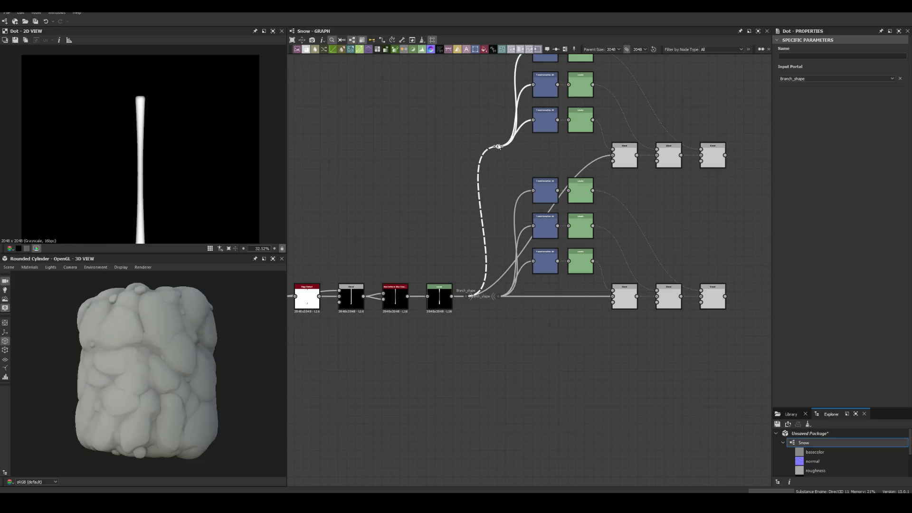
scroll(506, 158, "down", 3)
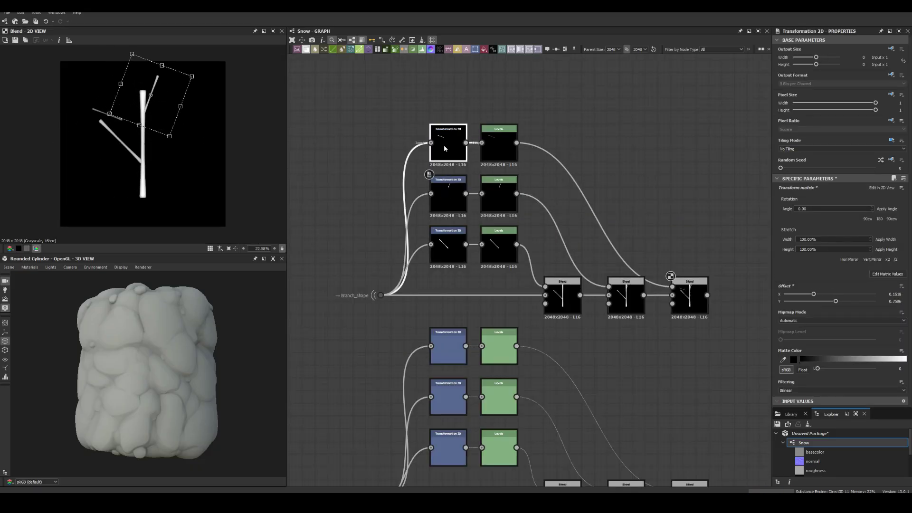
scroll(114, 122, "up", 2)
left_click_drag(142, 121, 114, 122)
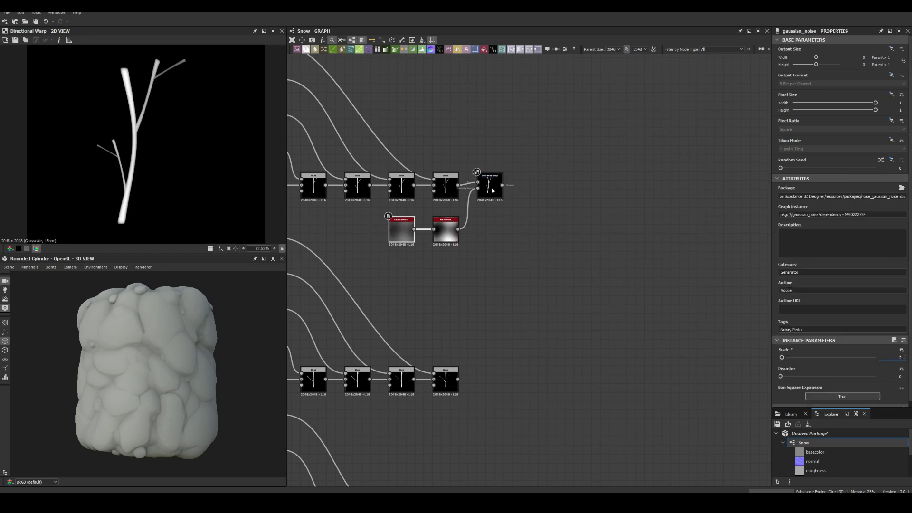
Duplicate the Gaussian Noise and Directional Warp nodes and set the warp angle to about -152°.
key("ctrl+d")
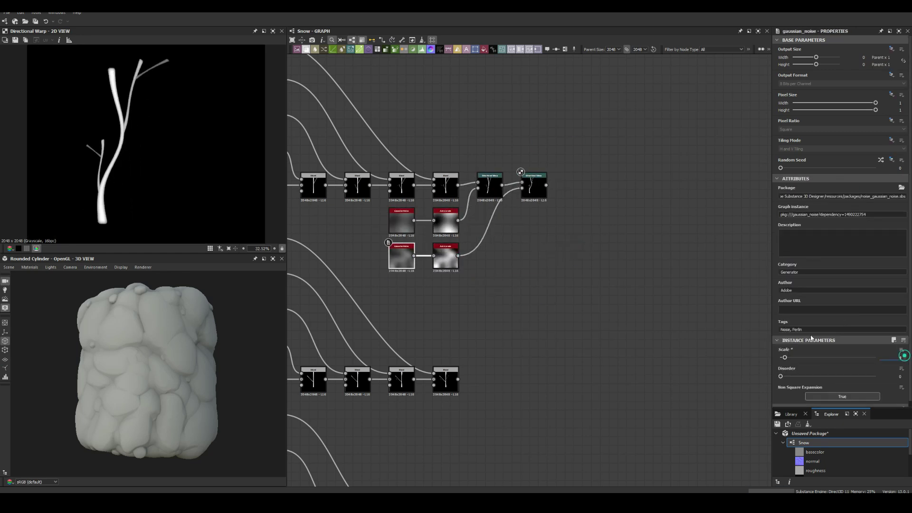
left_click_drag(789, 220, 798, 228)
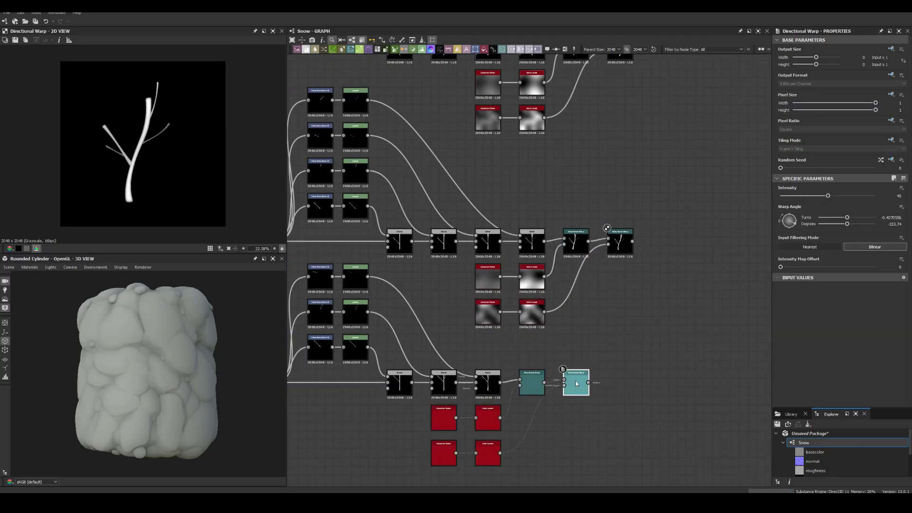
left_click(540, 386)
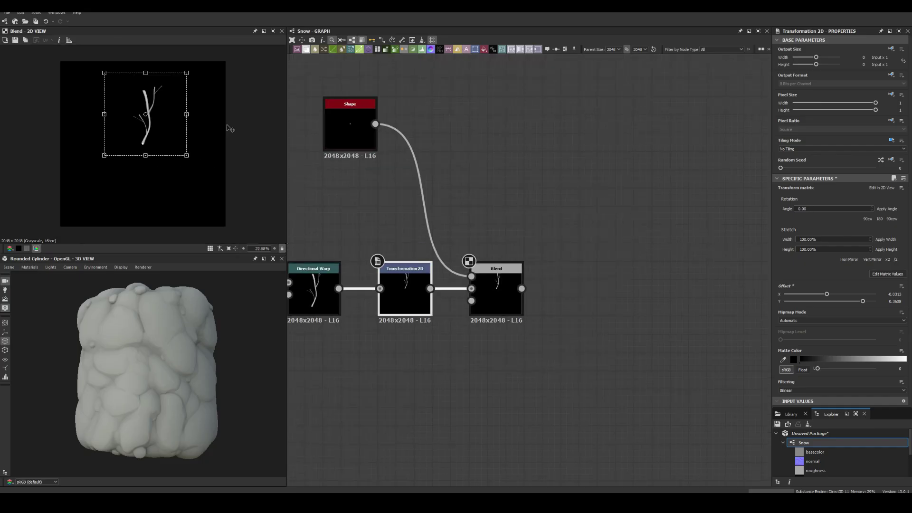
Adjust the Transformation 2D placement and add a Tile Sampler to scatter the branches.
left_click(489, 380)
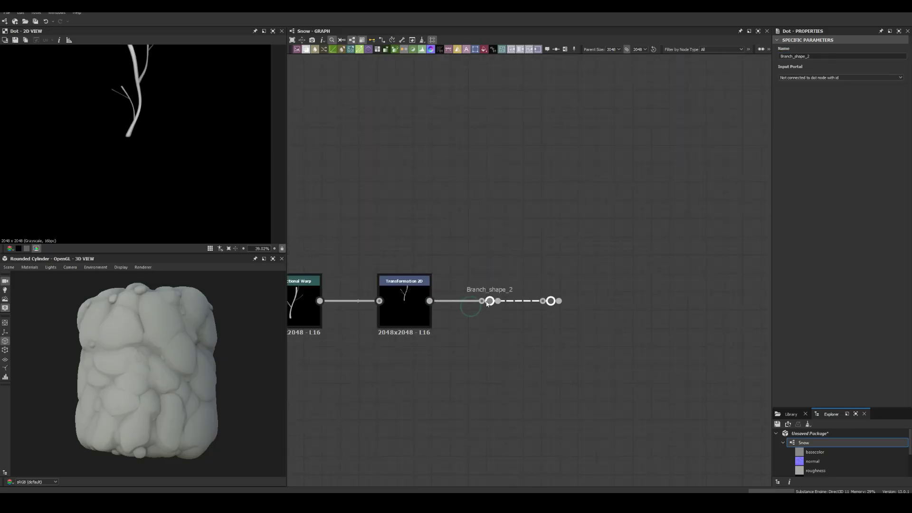
key("Return")
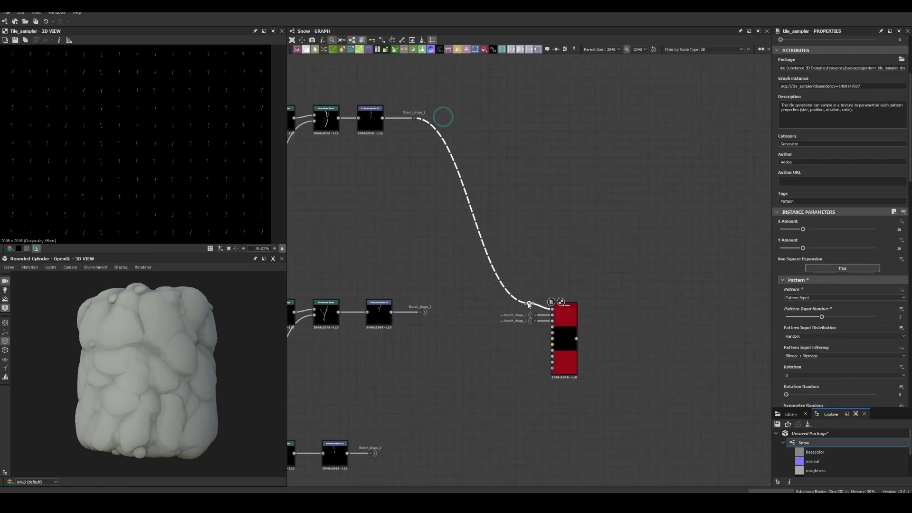
Raise the Tile Sampler's Scale, Position and Rotation Random values.
scroll(794, 235, "down", 10)
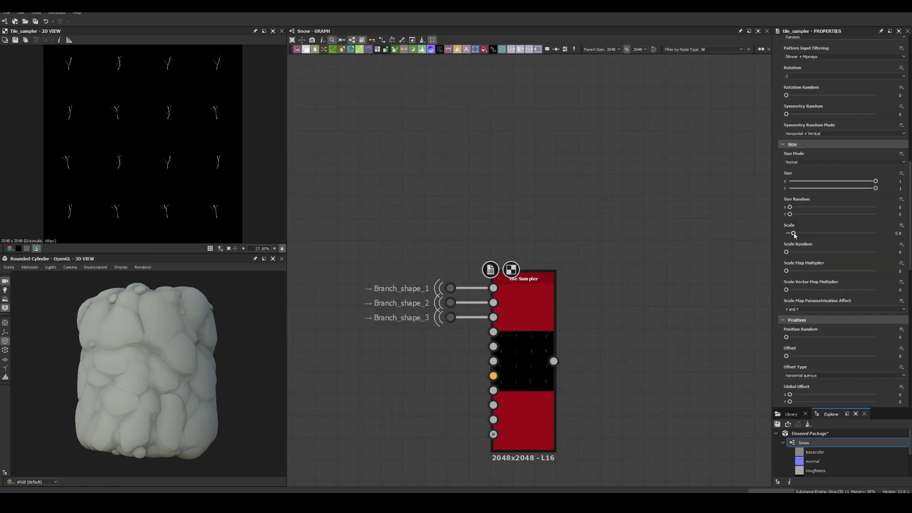
left_click_drag(823, 251, 835, 252)
scroll(826, 257, "down", 4)
left_click_drag(786, 166, 796, 166)
left_click_drag(786, 358, 800, 357)
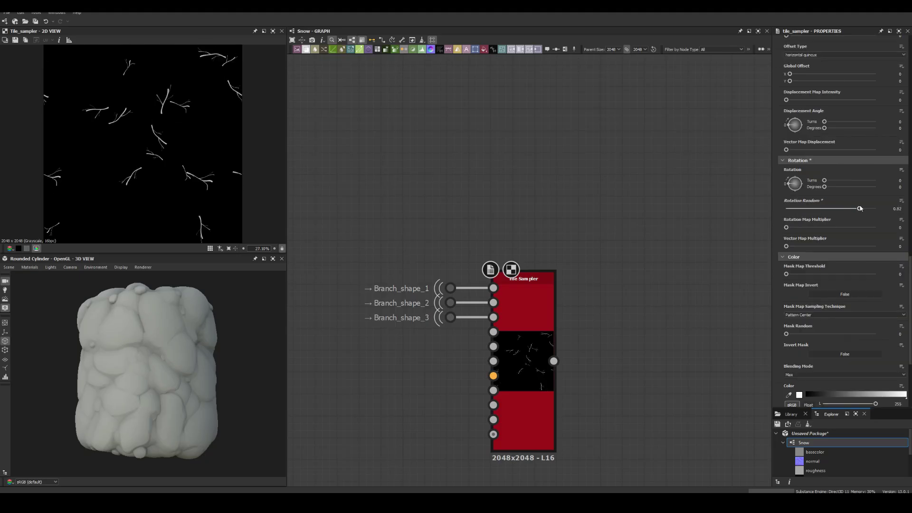
scroll(474, 228, "down", 3)
scroll(529, 205, "up", 5)
Add a Gradient Linear 1 node followed by a Transformation 2D.
double_click(515, 342)
key("space")
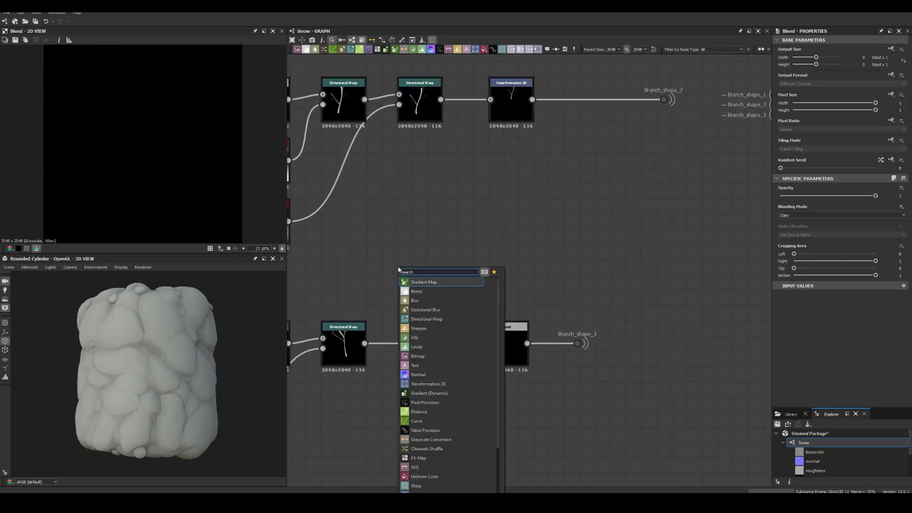
type("gradient linear")
key("Return")
key("space")
type("transformation")
key("Return")
Preview the branch-and-gradient Blend, then centre the graph on the Tile Sampler.
left_click(499, 341)
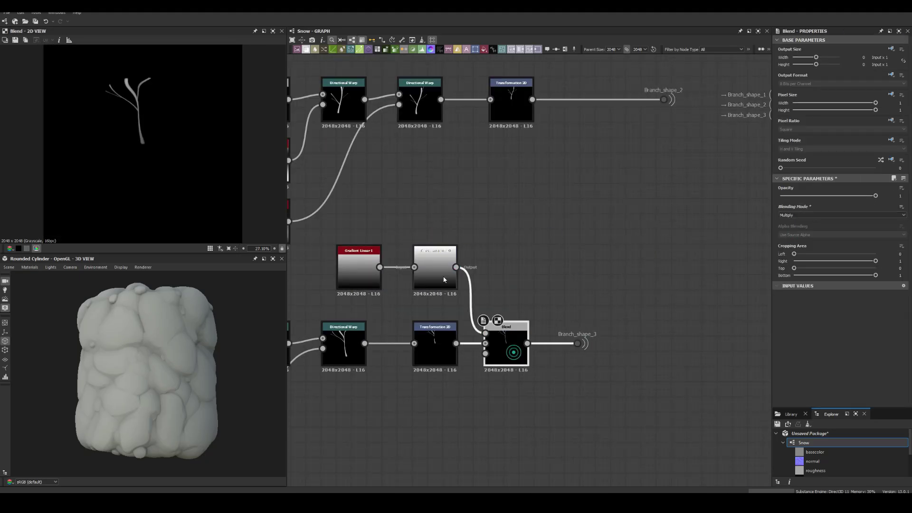
scroll(496, 332, "down", 3)
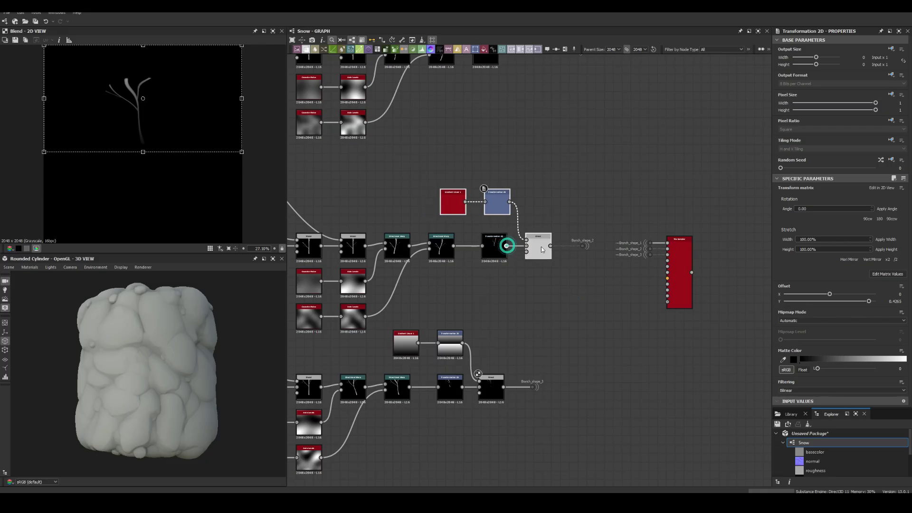
left_click(679, 266)
key("f")
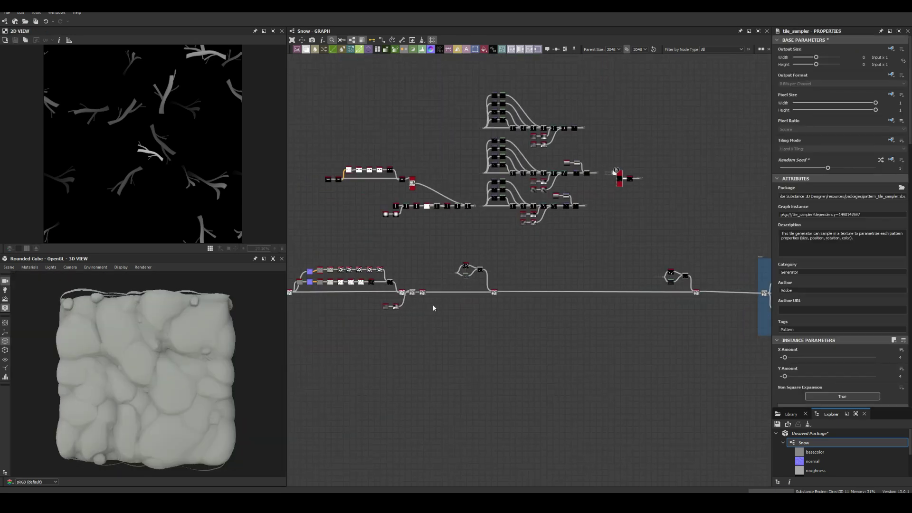
Name a new dot Snow_height_map.
type("Snow_height_map")
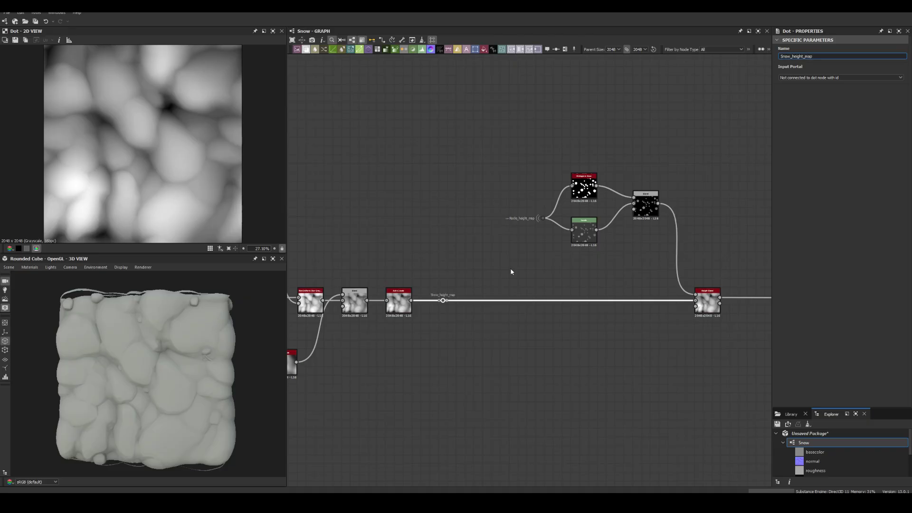
scroll(690, 169, "up", 5)
left_click(663, 157)
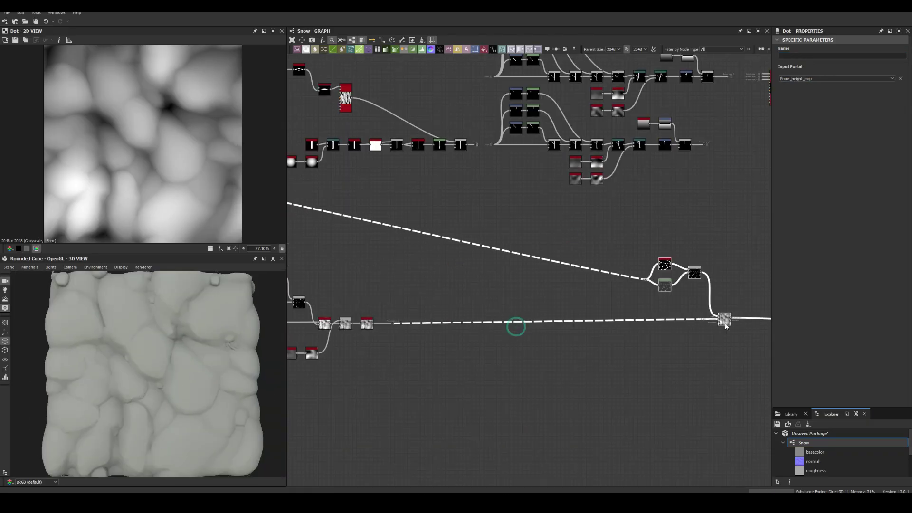
scroll(725, 326, "down", 10)
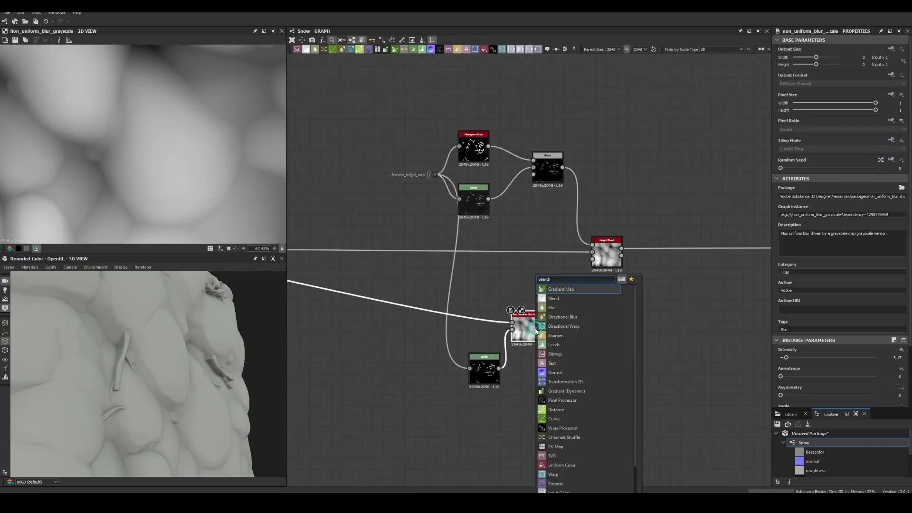
Add Auto Levels after the Non Uniform Blur and change the Blend's blending mode.
type("auto levels")
key("Return")
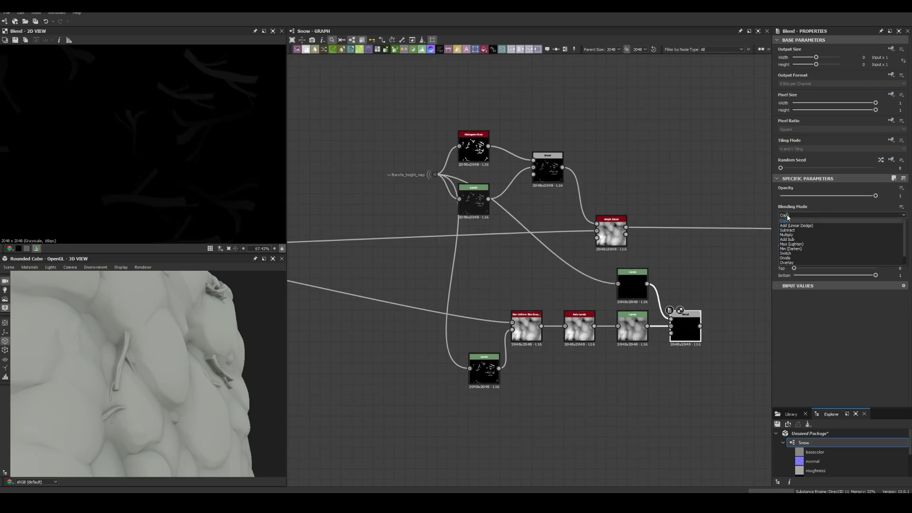
left_click(791, 244)
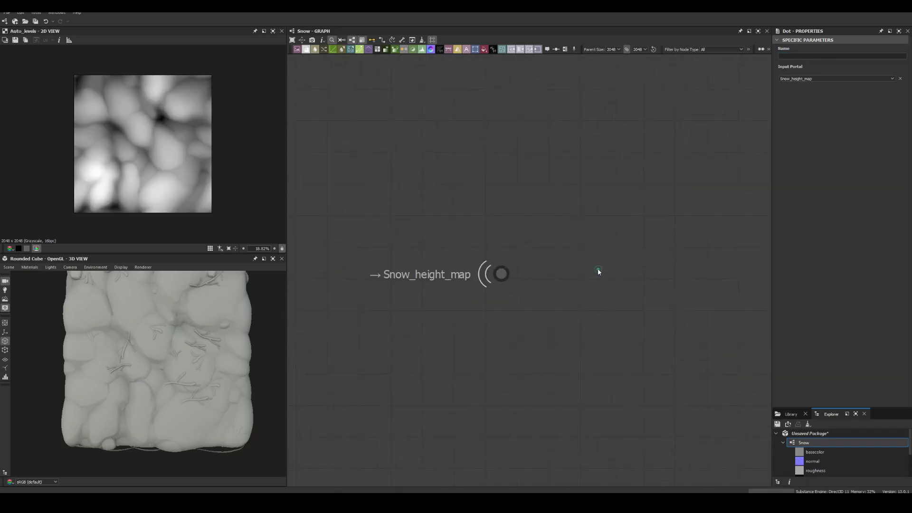
Set the Gradient Map's light key to pale blue-grey in the gradient editor.
left_click(887, 259)
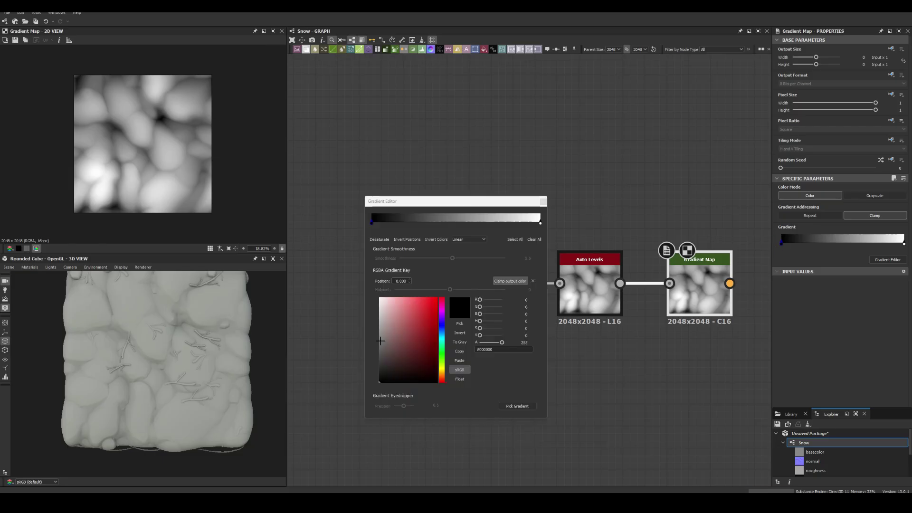
left_click(441, 337)
left_click(383, 310)
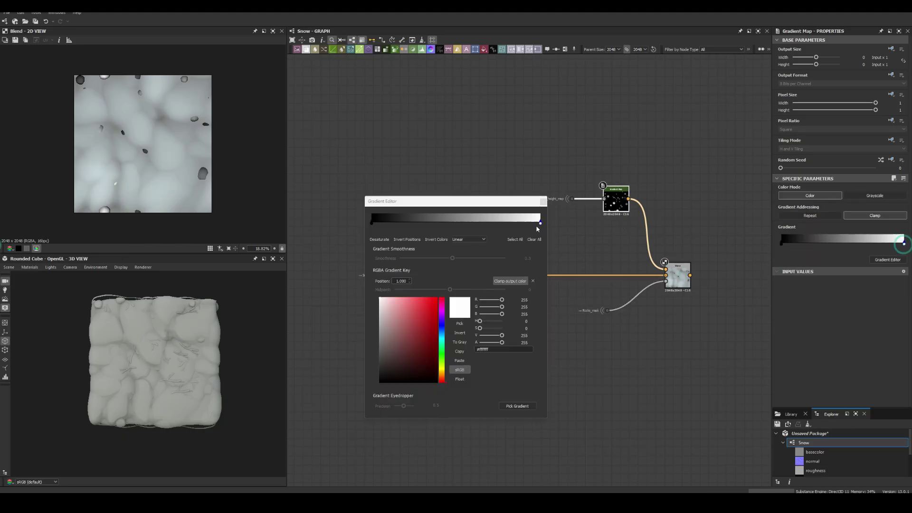
left_click(543, 201)
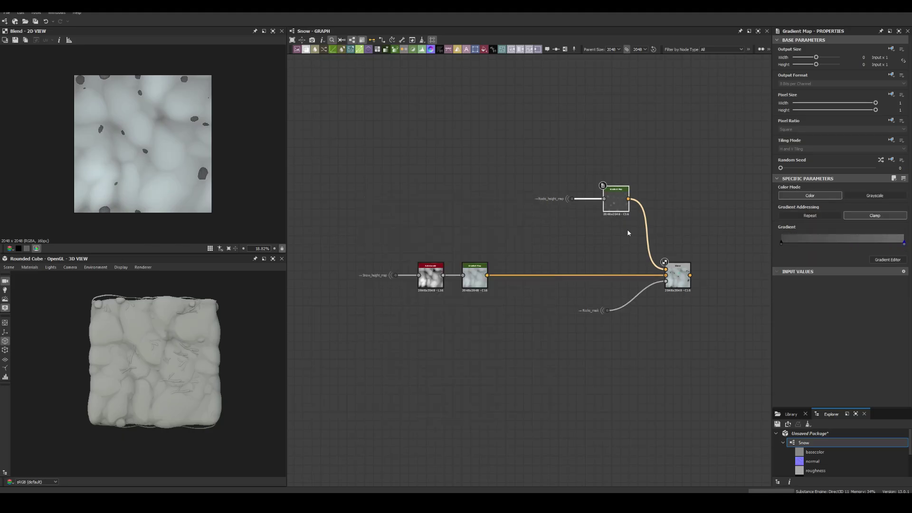
scroll(632, 259, "down", 5)
middle_click_drag(632, 259, 391, 219)
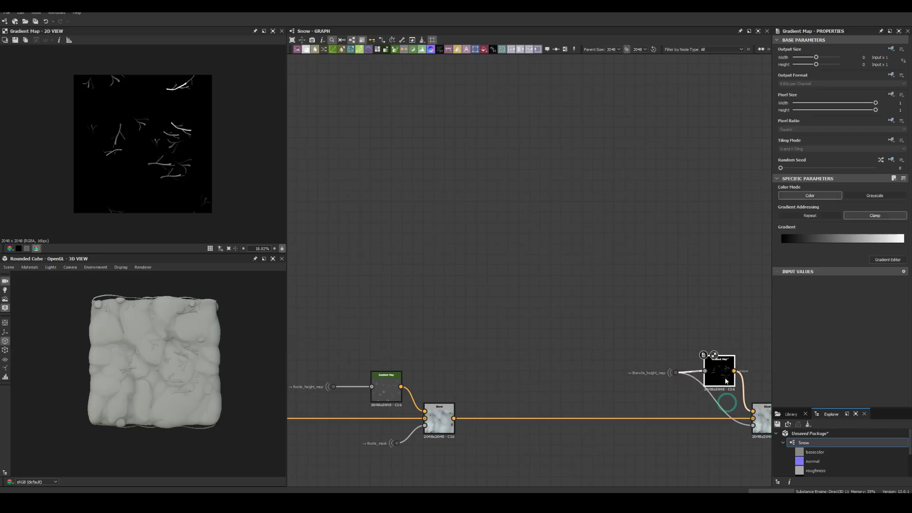
Colour the branches brown #997962 and splice a Levels node into the Blend mask.
left_click(902, 242)
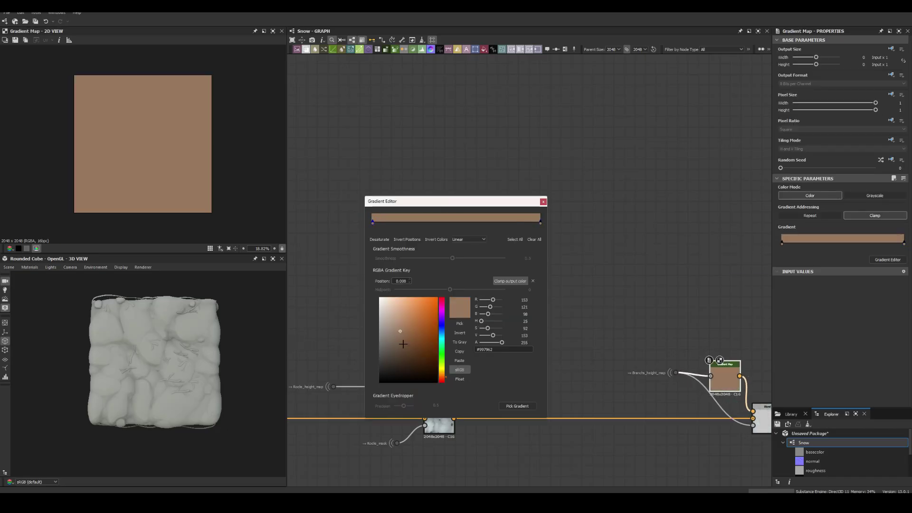
left_click(542, 202)
middle_click_drag(664, 380, 465, 289)
left_click(568, 330)
scroll(153, 379, "up", 3)
scroll(142, 142, "up", 3)
left_click_drag(507, 323, 522, 369)
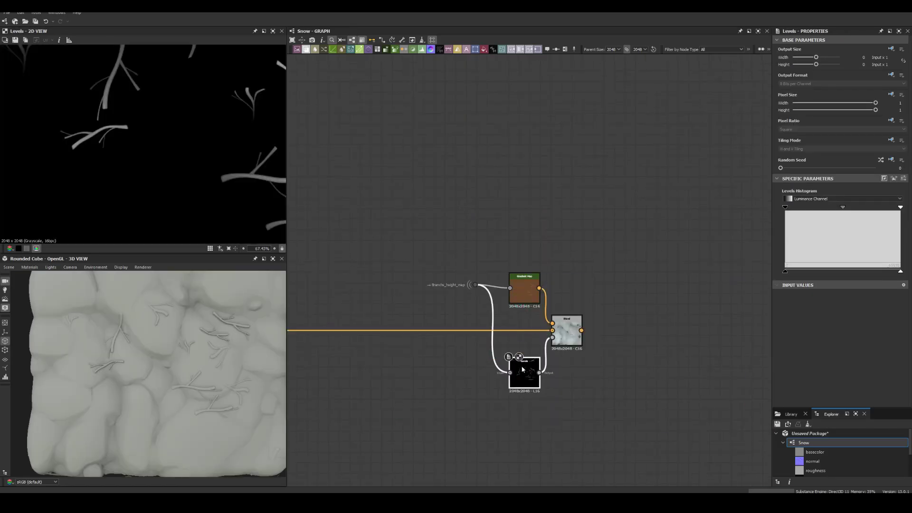
Reshuffle the branch layout by setting the Tile Sampler's Random Seed to 13.
left_click(567, 327)
mouse_move(567, 327)
middle_mouse_down()
mouse_move(387, 265)
mouse_move(633, 283)
middle_mouse_up()
left_click(633, 283)
scroll(835, 208, "up", 10)
left_click(903, 144)
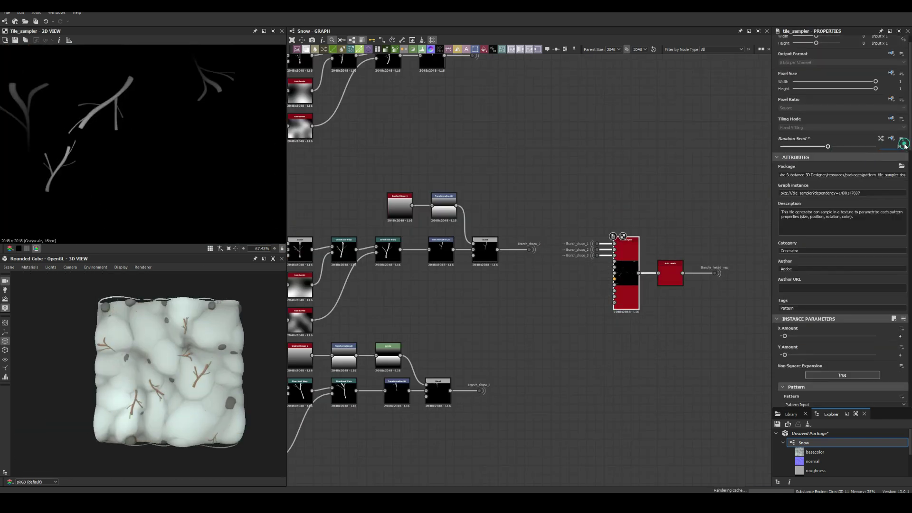
scroll(580, 310, "down", 5)
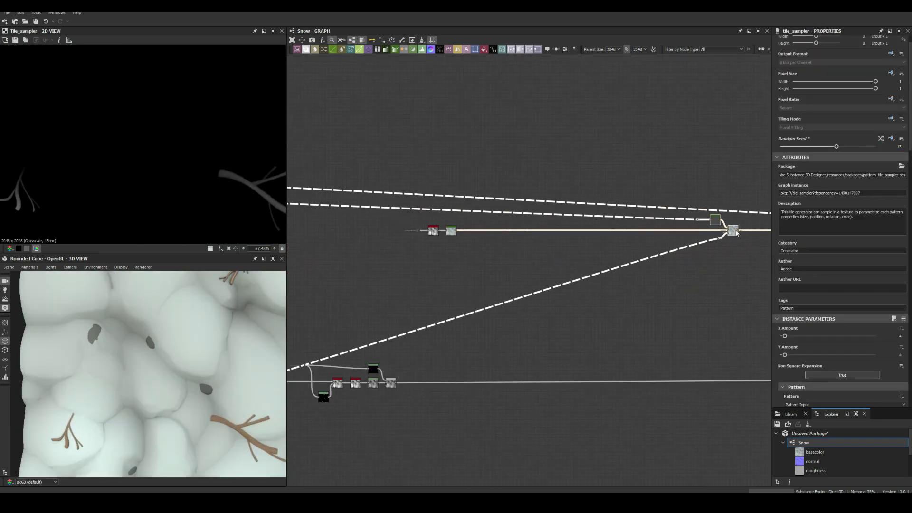
Build a Normal, Curvature Smooth and Histogram Scan chain from the snow height.
type("normal")
key("Return")
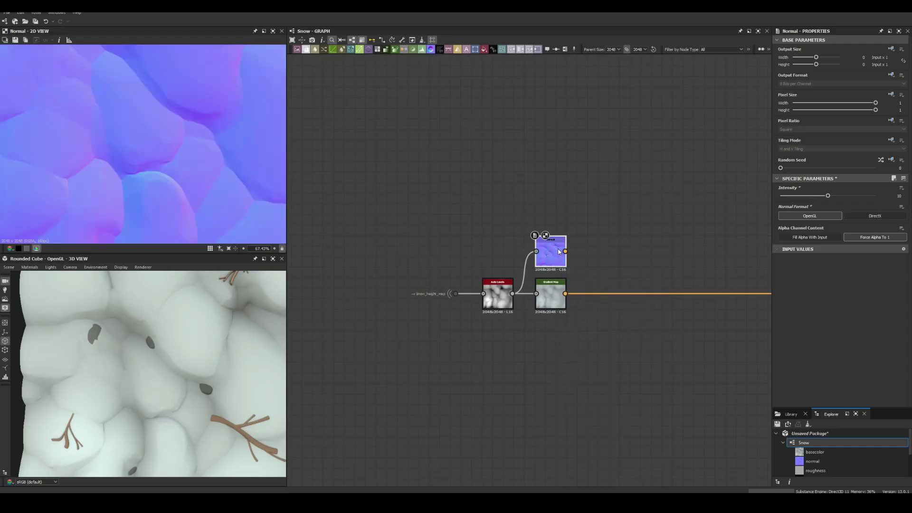
type("curvature smooth")
key("Return")
type("histogram scan")
key("Return")
Insert a Highpass Grayscale before Normal and wire the crevice mask into a new Blend.
key("space")
type("hi")
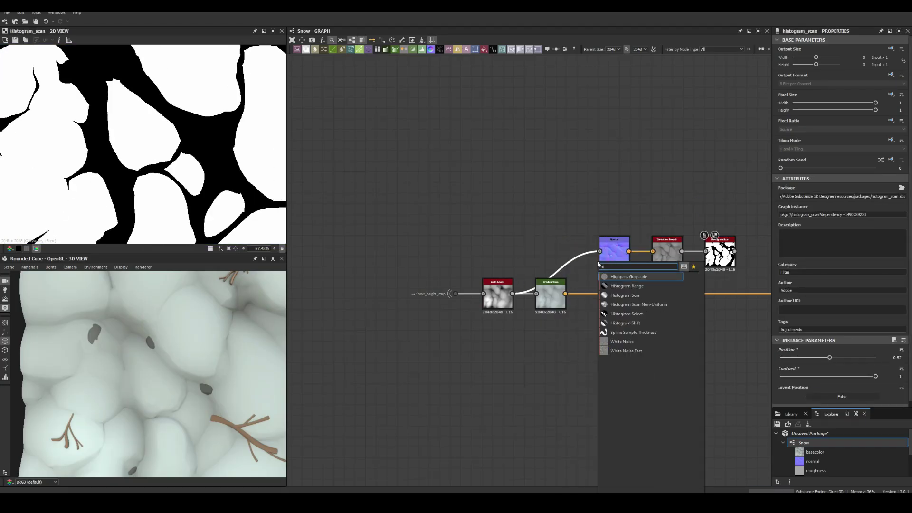
key("Return")
key("space")
type("bl")
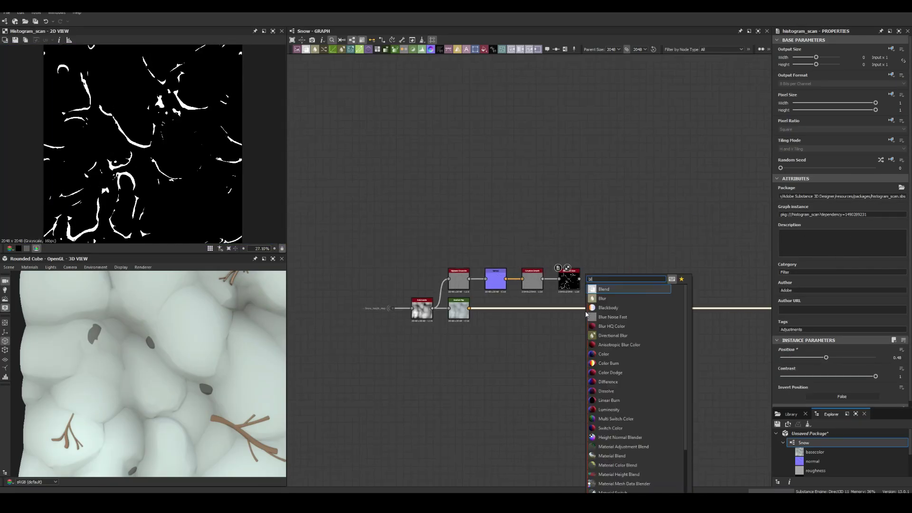
key("Return")
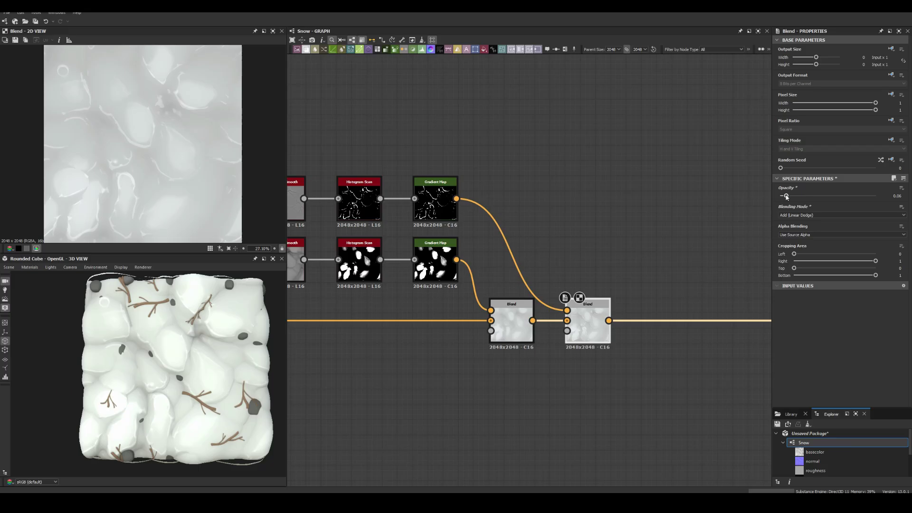
left_click_drag(182, 356, 204, 358)
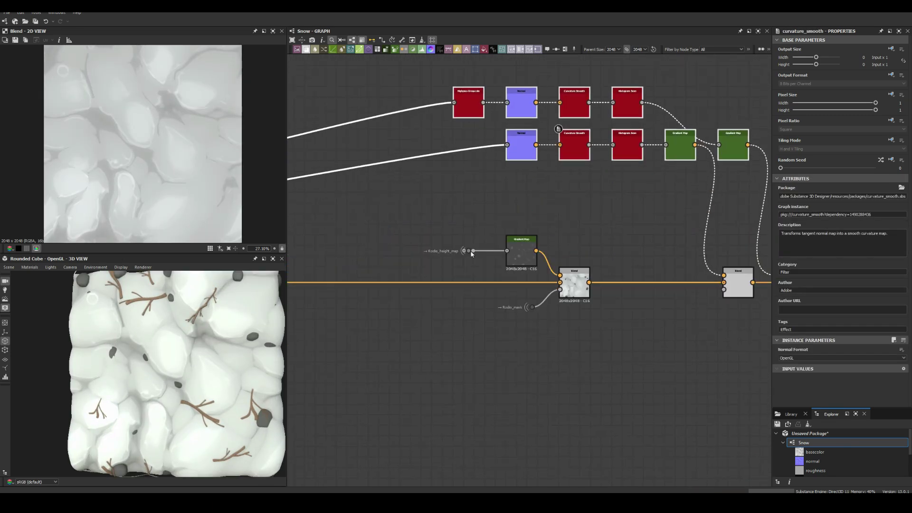
Add Flood Fill and Non Uniform Blur nodes, wire Rocks_mask, and lower Blend opacity to 0.05.
key("space")
type("flo")
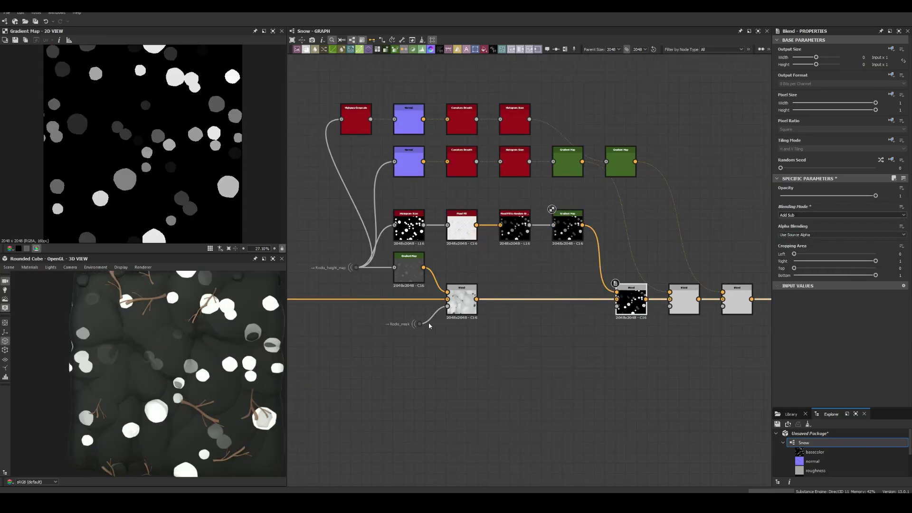
left_click_drag(420, 324, 616, 306)
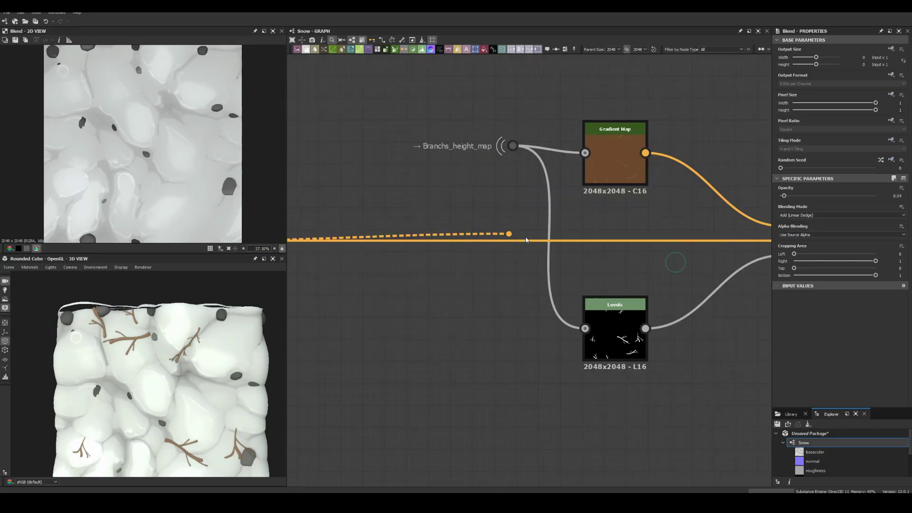
left_click(534, 306)
left_click_drag(468, 331, 472, 305)
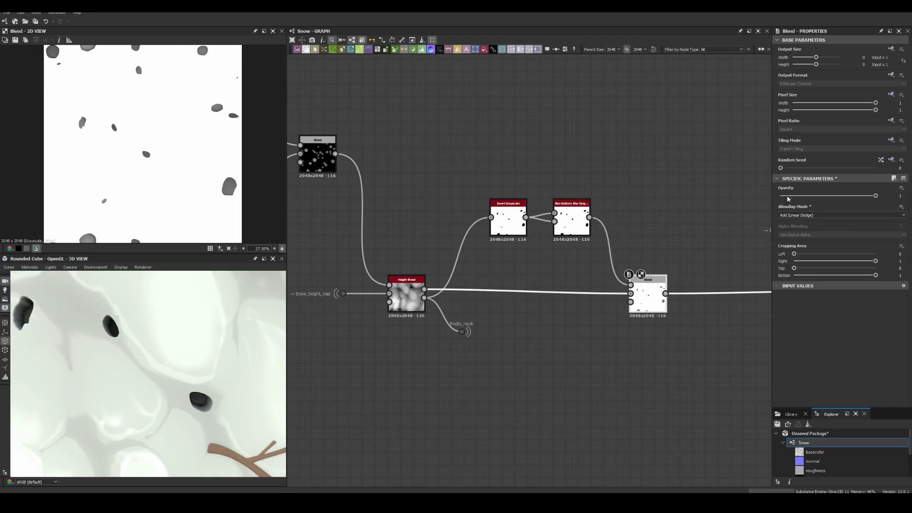
left_click(788, 195)
scroll(389, 313, "down", 2)
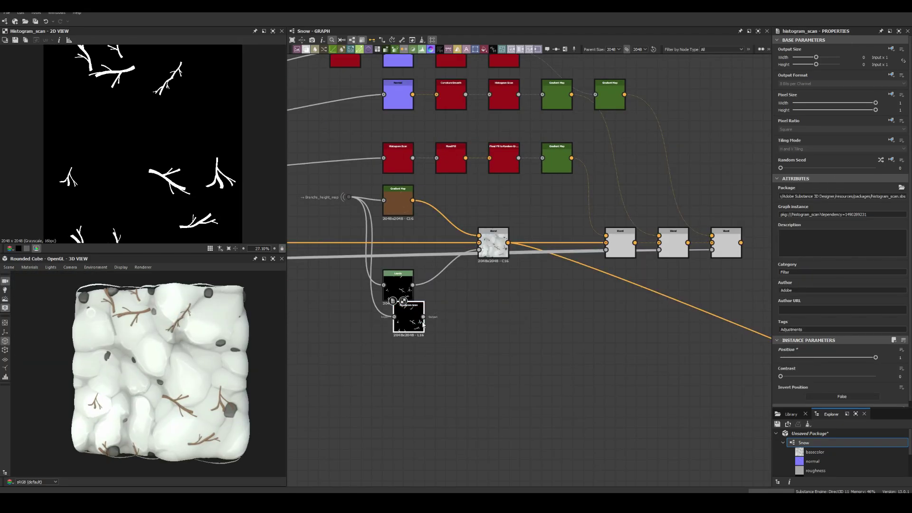
Position the Histogram Scan and preview the Blend, Flood Fill and final Blend outputs.
left_click_drag(423, 324, 412, 294)
double_click(495, 243)
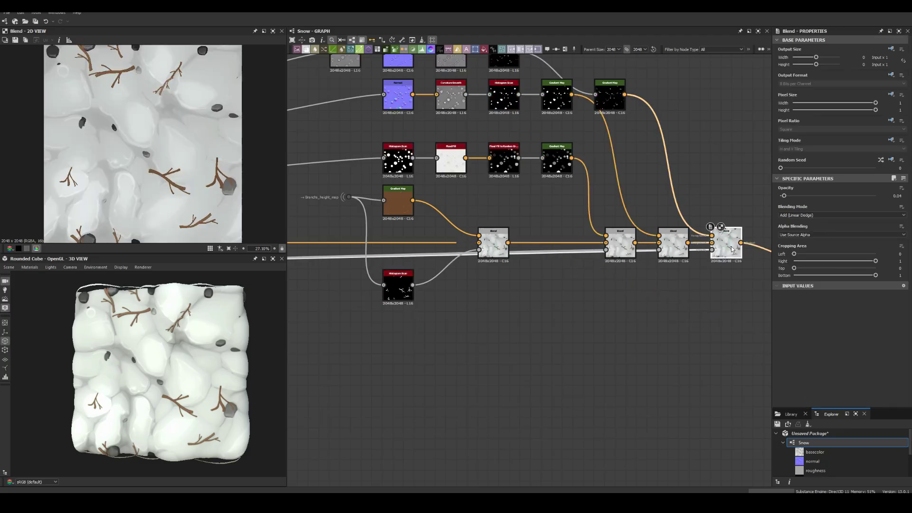
mouse_move(495, 243)
middle_mouse_down()
mouse_move(540, 317)
mouse_move(567, 327)
middle_mouse_up()
double_click(575, 243)
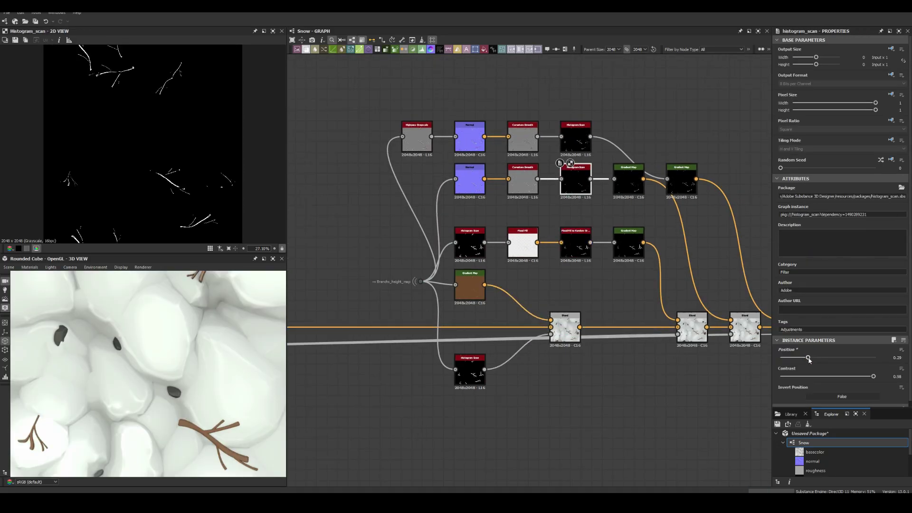
middle_click_drag(744, 328, 649, 299)
double_click(649, 299)
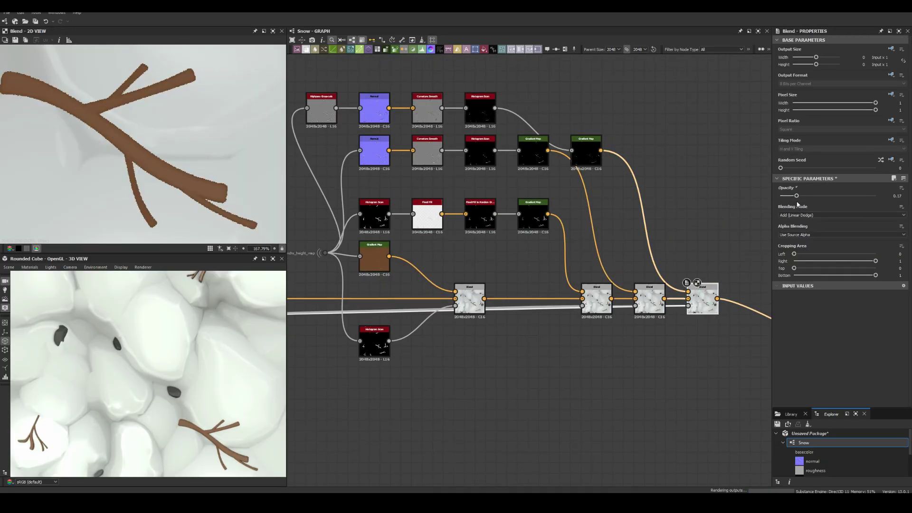
scroll(204, 381, "down", 5)
Add a Levels node from Snow_height_map and set its Blend to Subtract at 0.07 opacity.
scroll(721, 151, "down", 5)
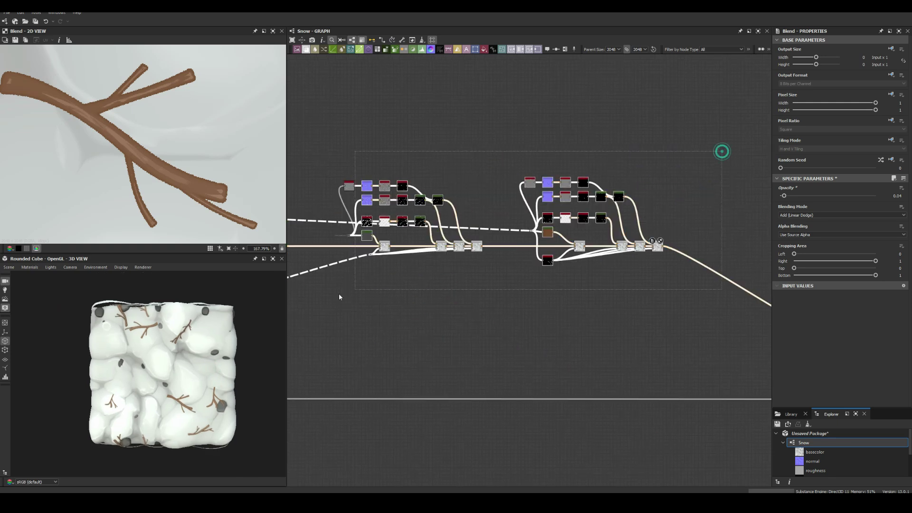
scroll(439, 246, "up", 4)
middle_click_drag(440, 246, 464, 265)
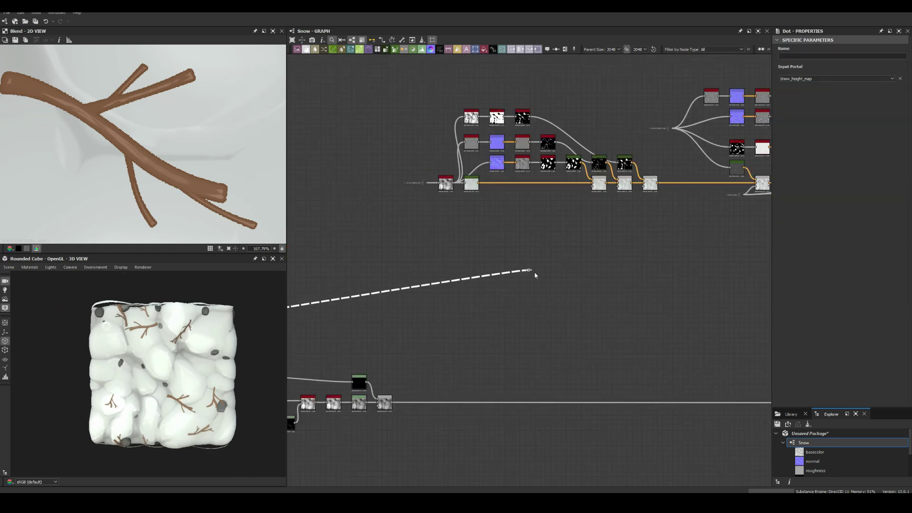
left_click_drag(533, 270, 499, 259)
left_click(527, 303)
left_click_drag(785, 271, 833, 270)
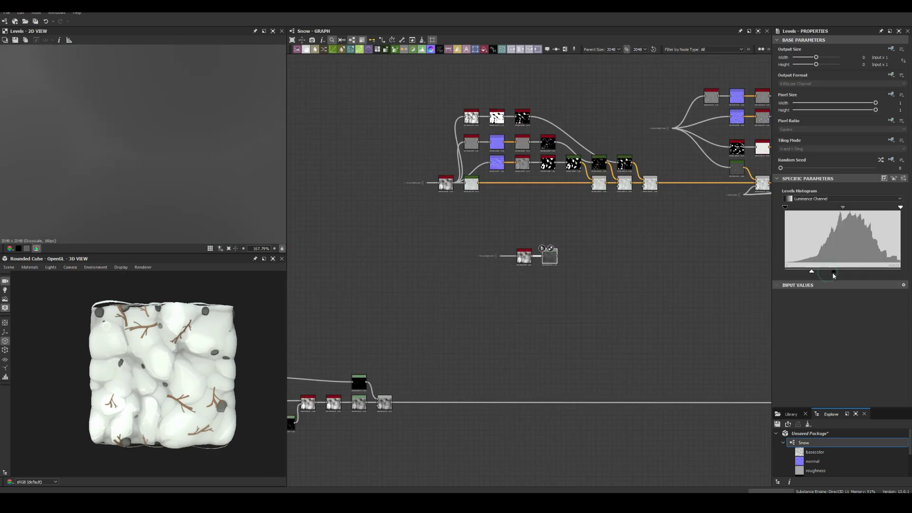
scroll(549, 256, "up", 3)
right_click(550, 257)
double_click(541, 322)
left_click(840, 215)
left_click(798, 252)
left_click_drag(875, 195, 779, 194)
Duplicate the Blend, connect a mask, and set it to Add (Linear Dodge) at 0.01 opacity.
key("ctrl+d")
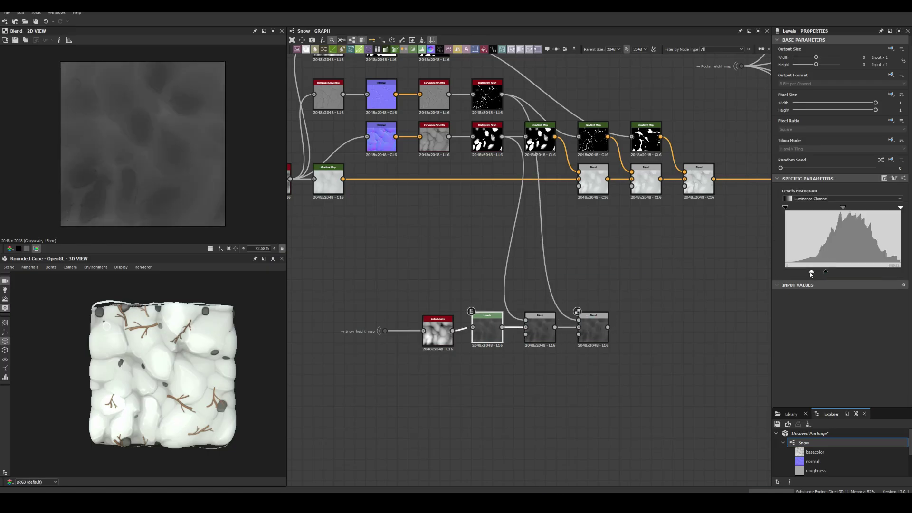
left_click_drag(608, 327, 627, 328)
left_click(636, 285)
left_click(840, 215)
left_click(797, 244)
left_click_drag(875, 195, 781, 195)
scroll(499, 288, "down", 3)
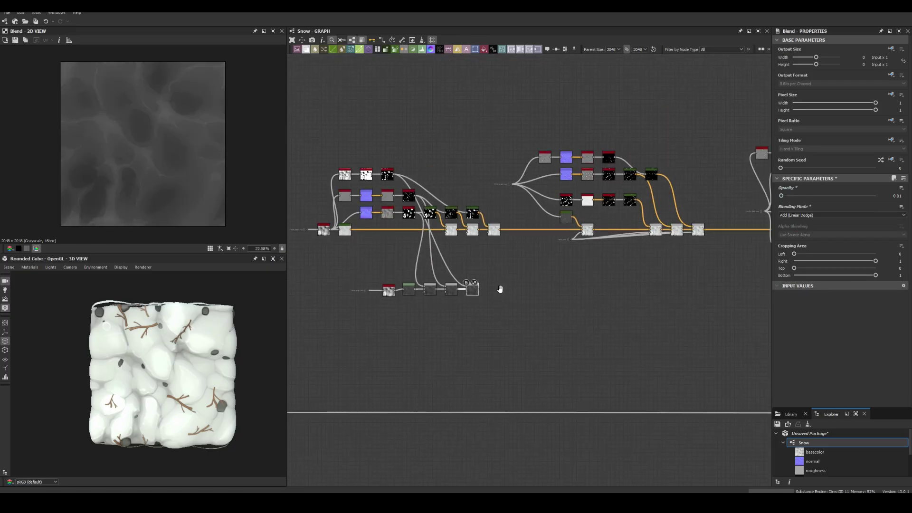
scroll(500, 288, "up", 3)
Add another Blend with a Levels-adjusted Rocks_mask as its mask input.
left_click(478, 223)
scroll(459, 324, "up", 3)
key("ctrl+d")
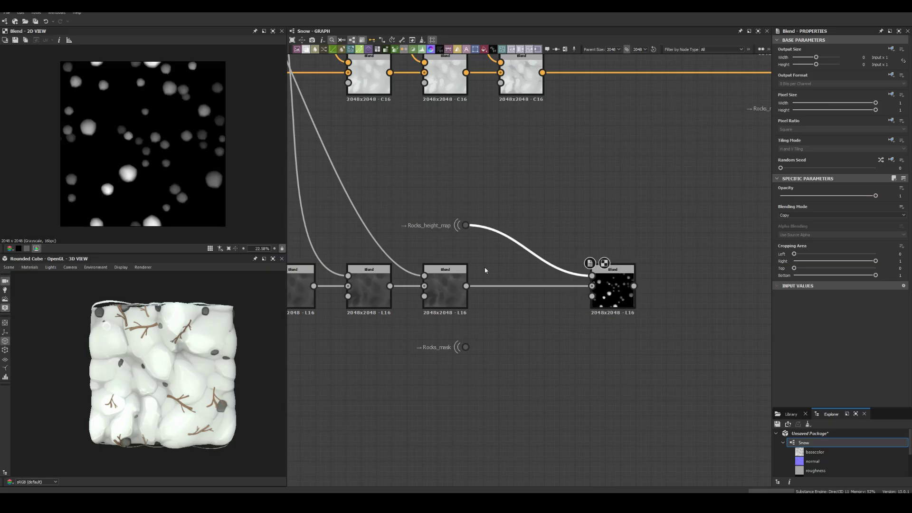
left_click(421, 49)
left_click_drag(592, 296, 468, 351)
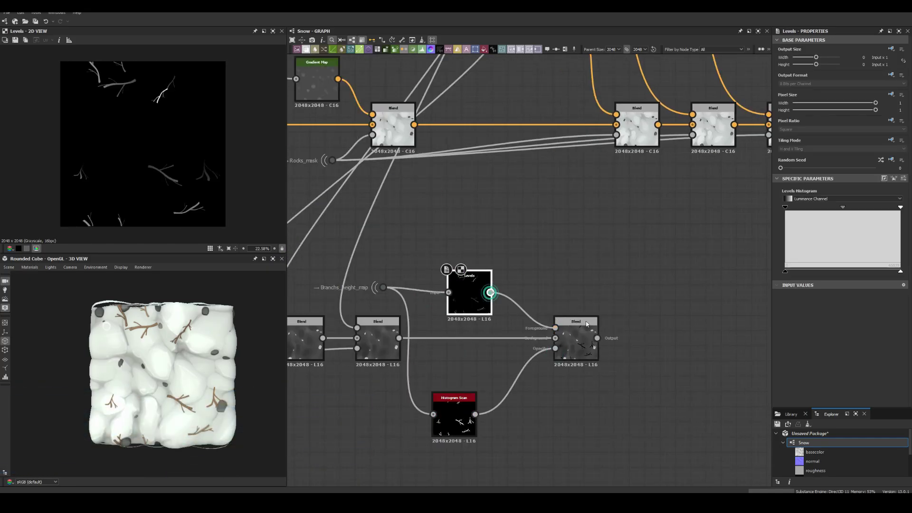
double_click(586, 324)
left_click(784, 272)
Feed the branches height map into a new Blend set to Add (Linear Dodge) at 0.03 opacity.
key("ctrl+v")
scroll(617, 342, "down", 3)
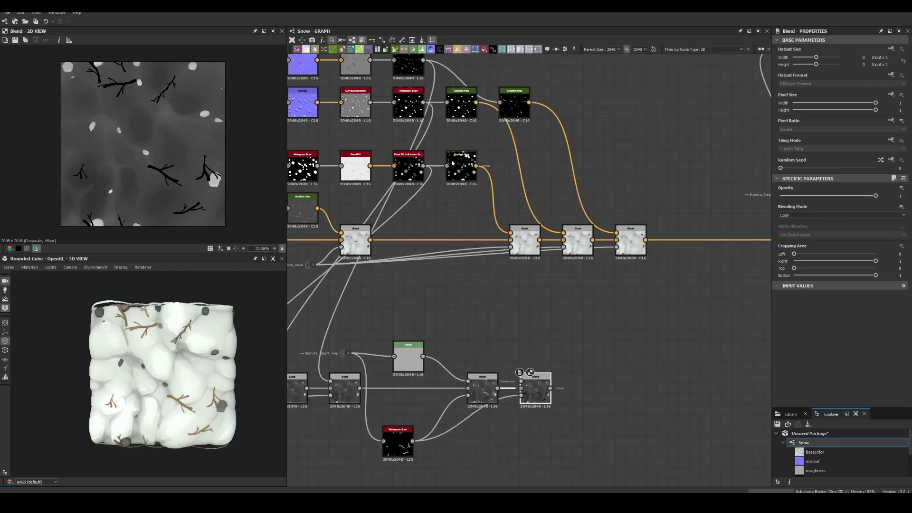
scroll(423, 334, "down", 2)
middle_click_drag(465, 322, 468, 309)
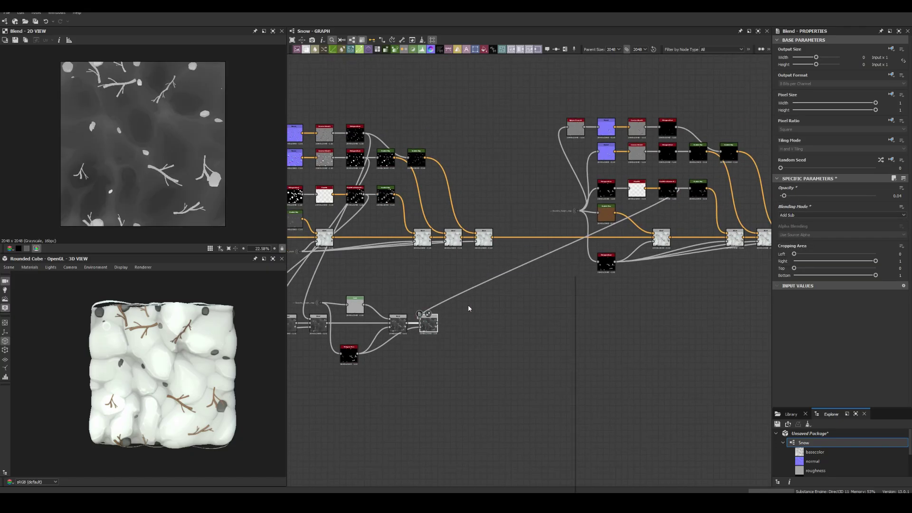
key("ctrl+v")
key("ctrl+v")
left_click(841, 216)
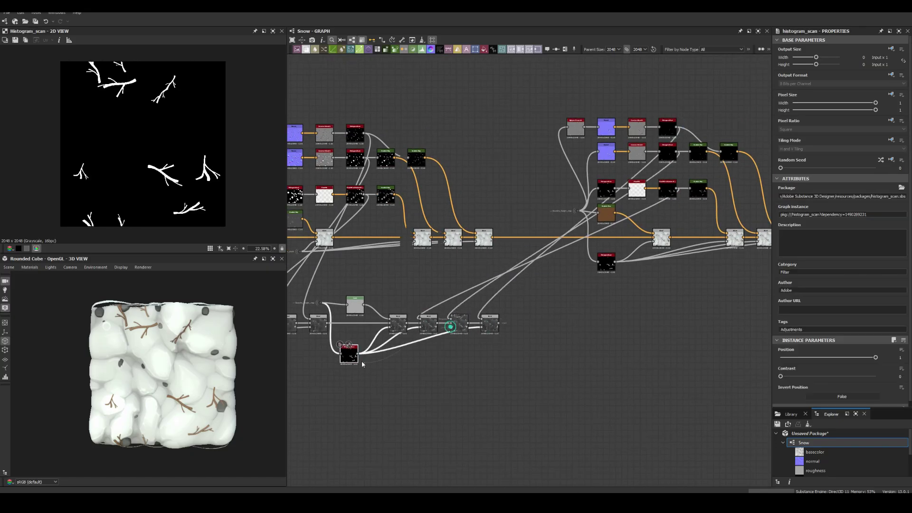
left_click(807, 247)
left_click_drag(875, 195, 783, 195)
Select the Levels node and rearrange nodes in the graph.
scroll(522, 237, "down", 3)
scroll(152, 334, "up", 3)
scroll(439, 258, "up", 3)
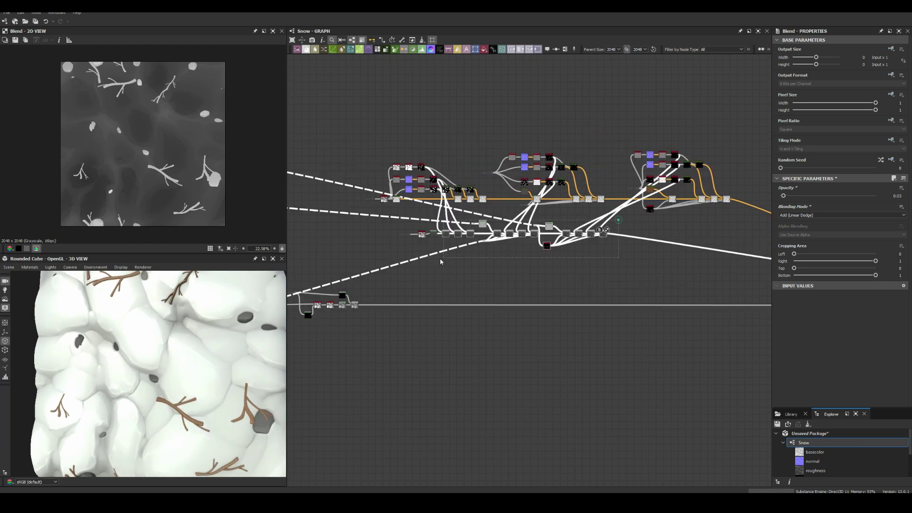
left_click(464, 264)
scroll(152, 370, "down", 3)
middle_click_drag(440, 109, 532, 174)
Add a Tile Sampler with a reduced scale and raised Mask Random for tiny random dots.
key("space")
type("tile sampler")
key("Return")
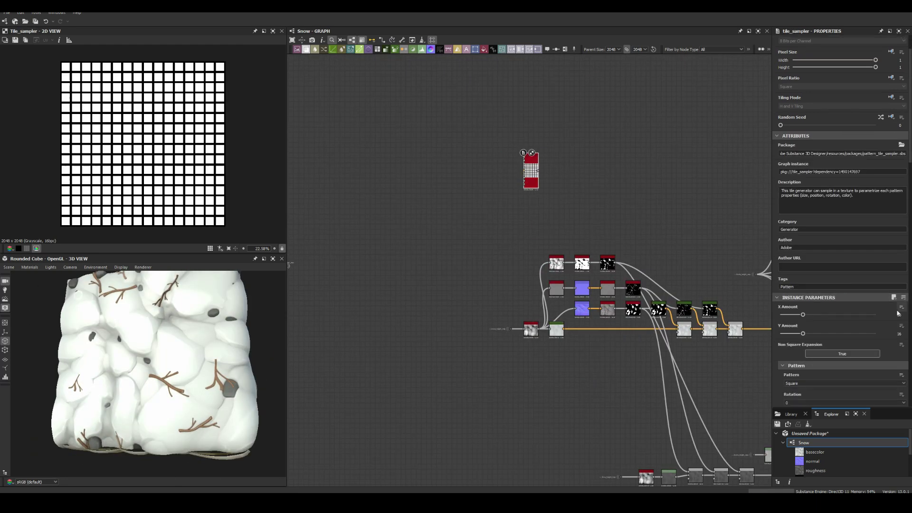
scroll(799, 392, "down", 5)
left_click_drag(790, 217, 785, 217)
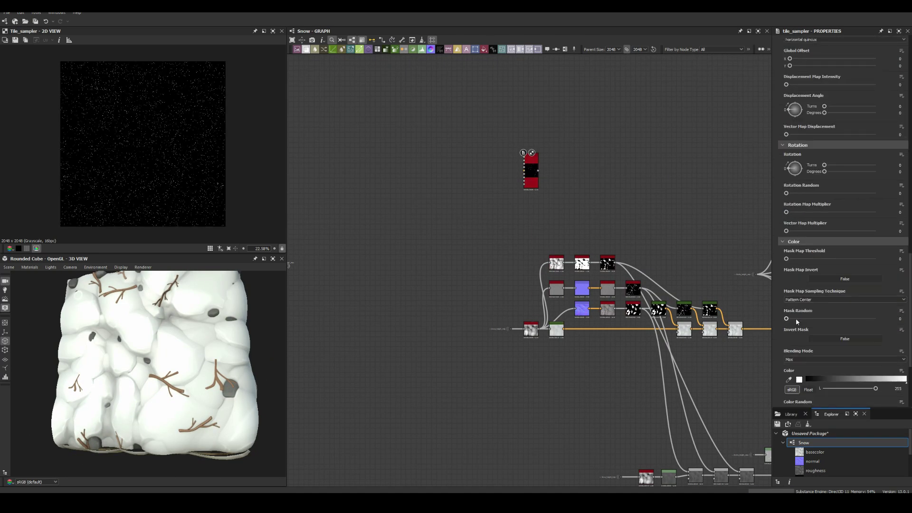
middle_click_drag(522, 333, 522, 142)
Set the roughness Blend taking the dots to Add (Linear Dodge) at 0.03 opacity.
left_click(634, 279)
scroll(500, 224, "up", 2)
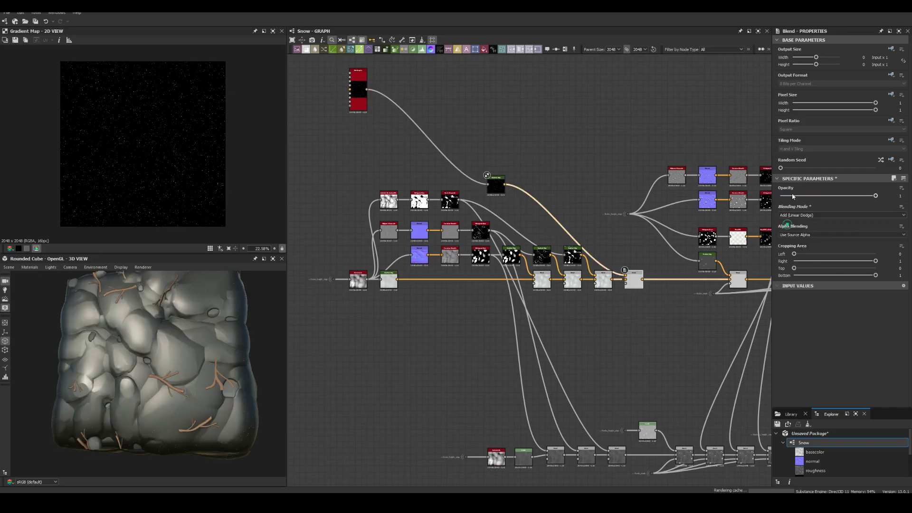
scroll(456, 327, "down", 3)
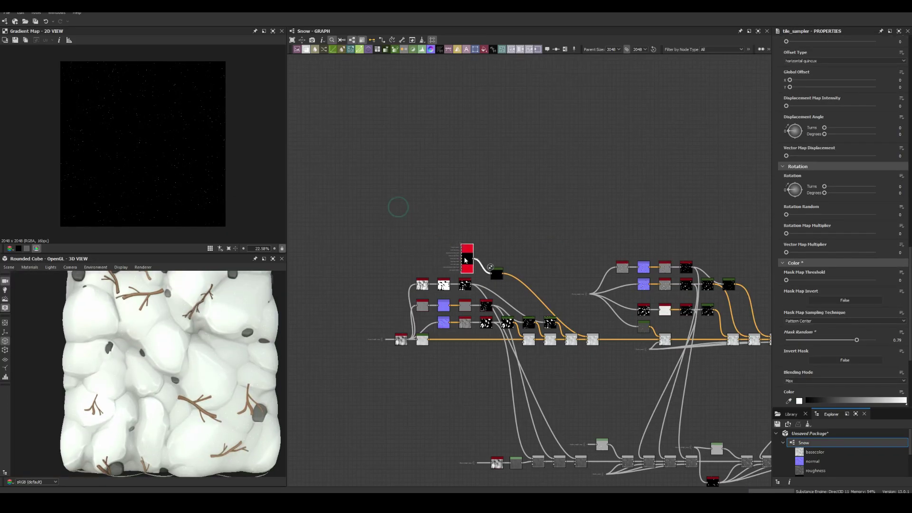
scroll(563, 269, "up", 2)
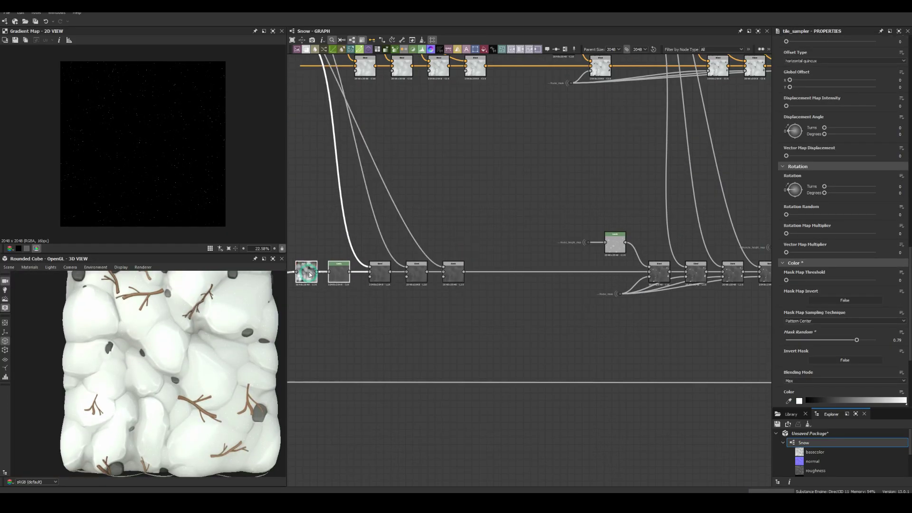
left_click(488, 270)
scroll(516, 293, "down", 2)
left_click(840, 215)
left_click(807, 223)
left_click(783, 195)
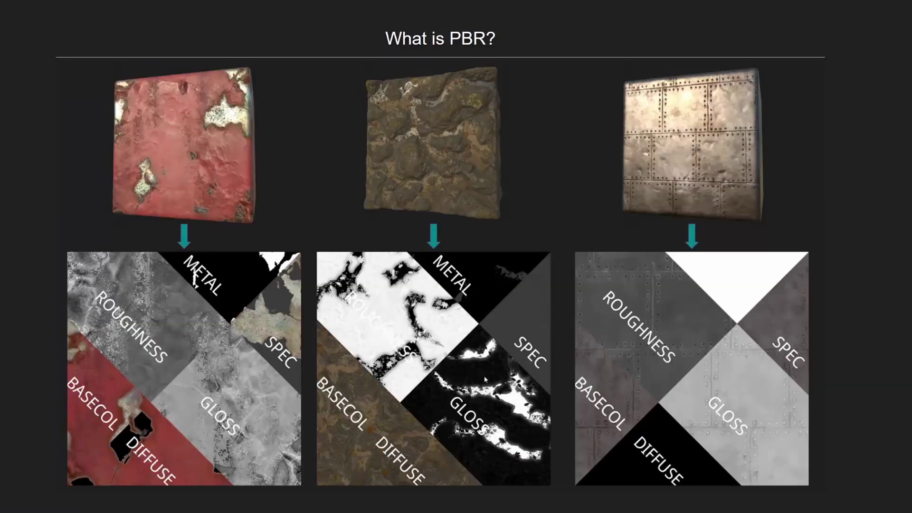
Advance the 'What is PBR?' presentation to the next slide.
key("Right")
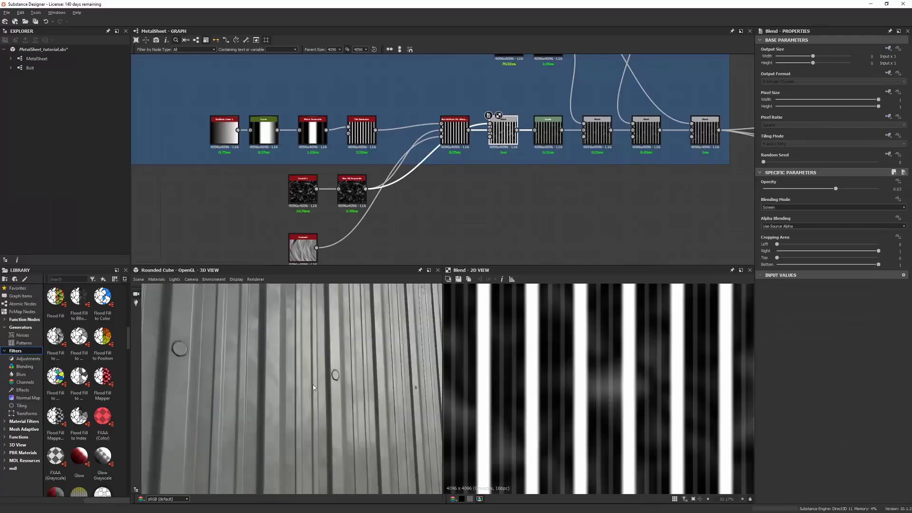
Show the material's properties and orbit the 3D view to see the metal sheet at an angle.
left_click(266, 304)
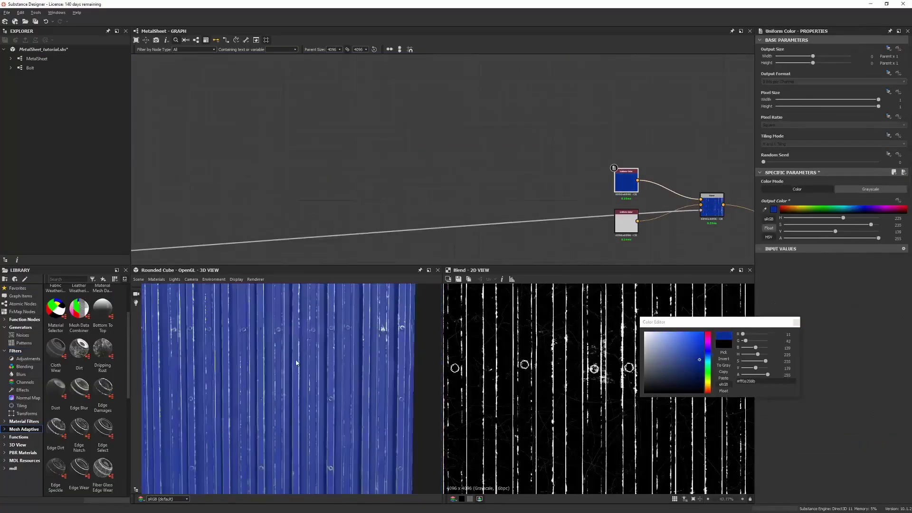
left_click_drag(295, 363, 326, 380)
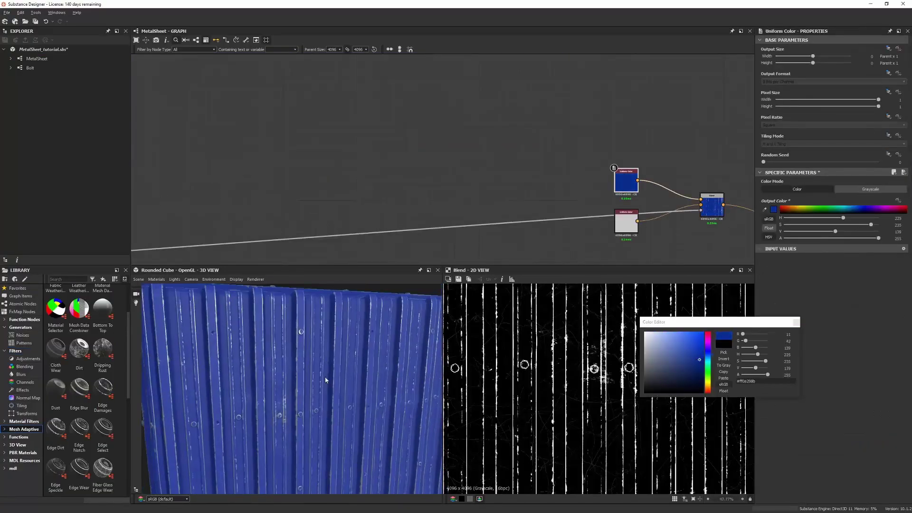